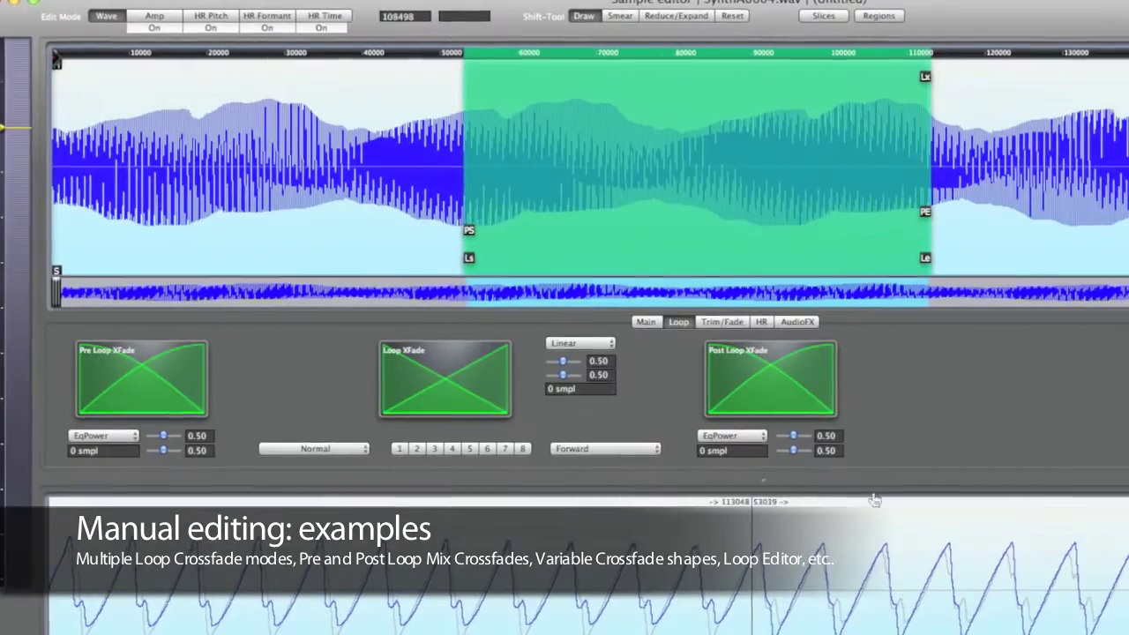
# Extend the loop crossfade to about 14854 samples and give it a Variable shape with values of about 0.39 and 0.12.
pyautogui.moveTo(924, 77); pyautogui.dragTo(789, 88)
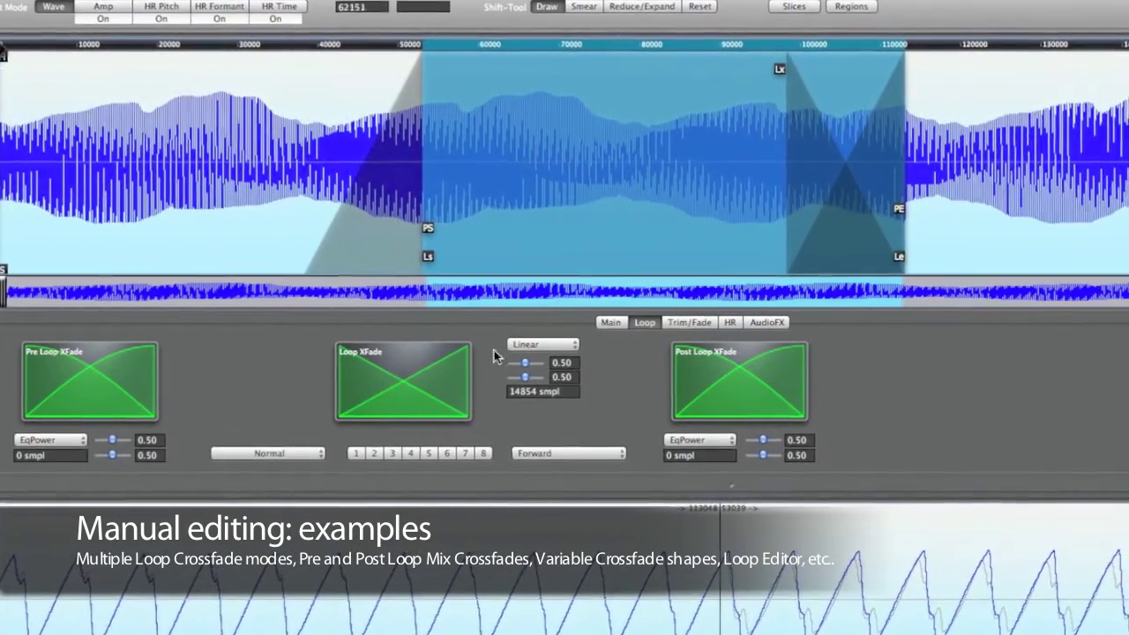
pyautogui.click(542, 344)
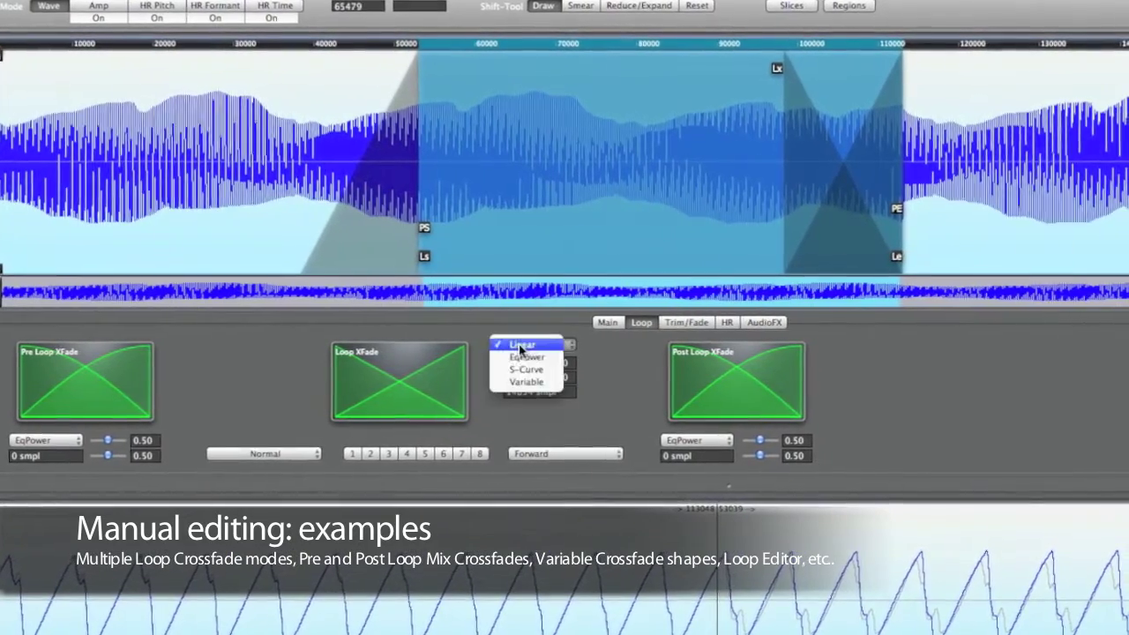
pyautogui.click(532, 390)
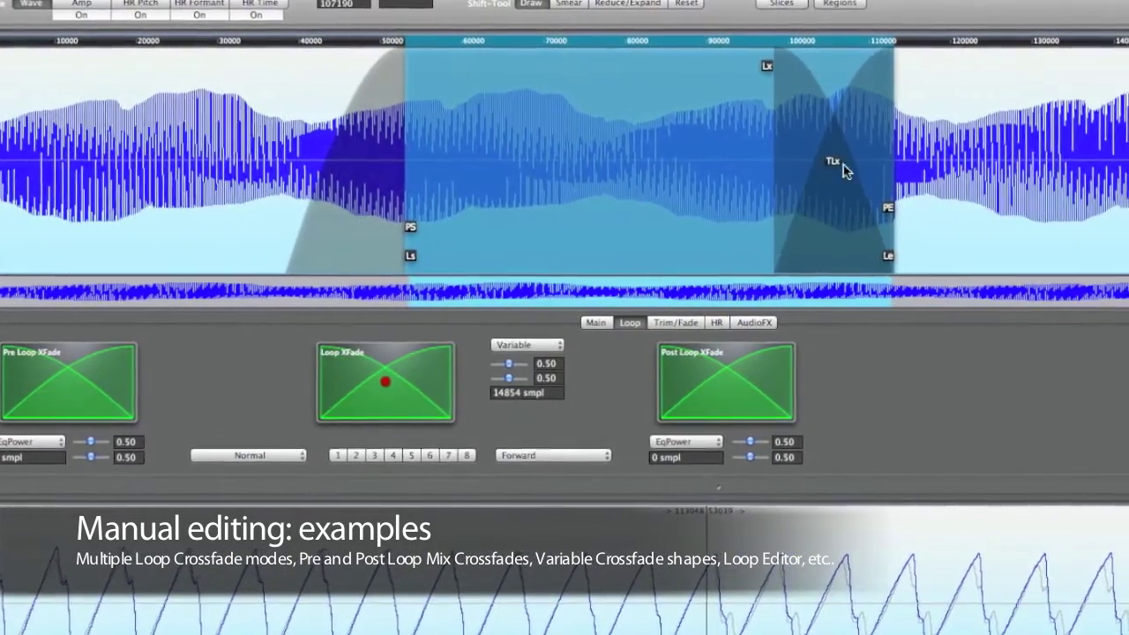
pyautogui.moveTo(830, 167); pyautogui.dragTo(827, 234)
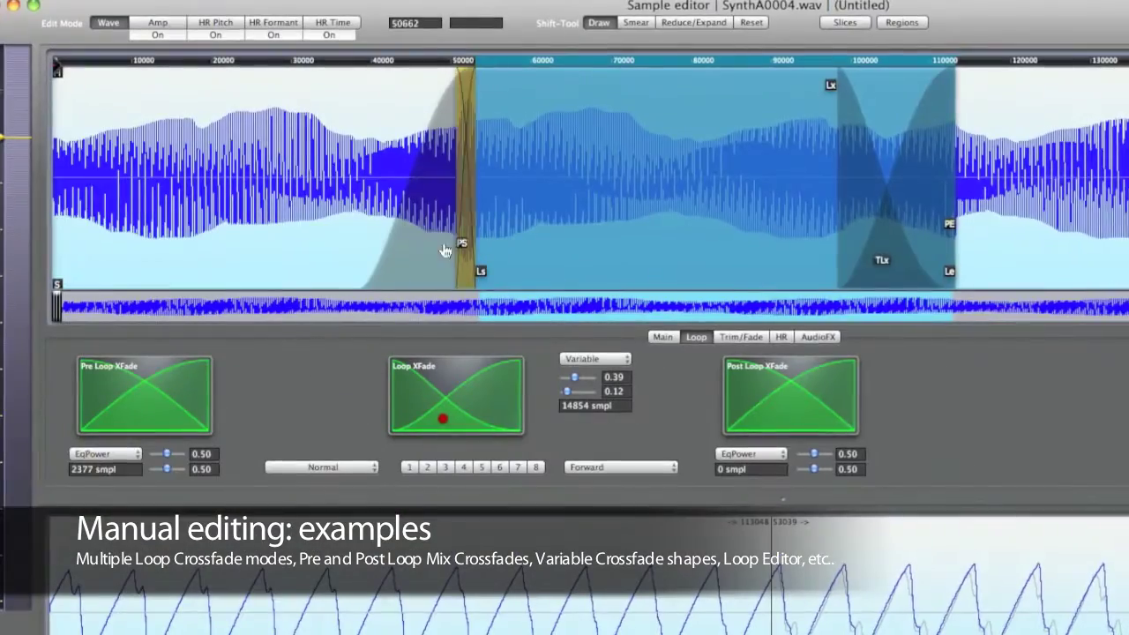
# Extend the pre-loop crossfade to about 32680 samples and set its shape to Variable.
pyautogui.moveTo(449, 247); pyautogui.dragTo(220, 238)
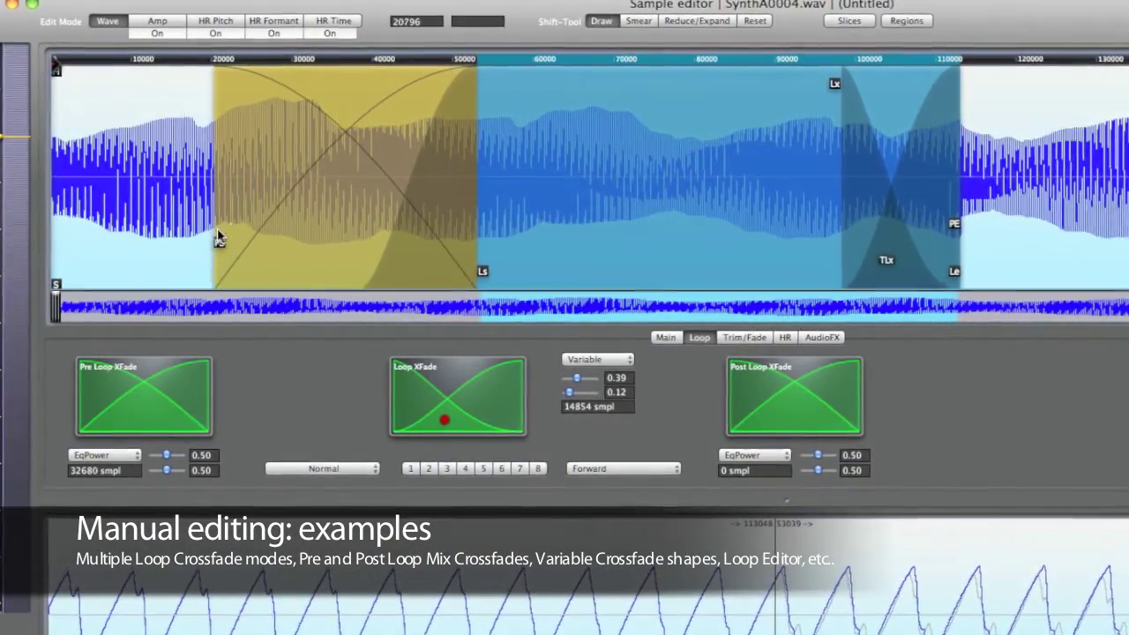
pyautogui.click(104, 455)
pyautogui.click(93, 480)
# Set the post-loop crossfade shape to Variable and bend the pre-loop crossfade curve to about 0.82 and 0.15.
pyautogui.click(757, 457)
pyautogui.click(746, 485)
pyautogui.moveTo(144, 401)
pyautogui.mouseDown()
pyautogui.moveTo(80, 386)
pyautogui.moveTo(100, 423)
pyautogui.moveTo(180, 424)
pyautogui.moveTo(132, 429)
pyautogui.mouseUp()
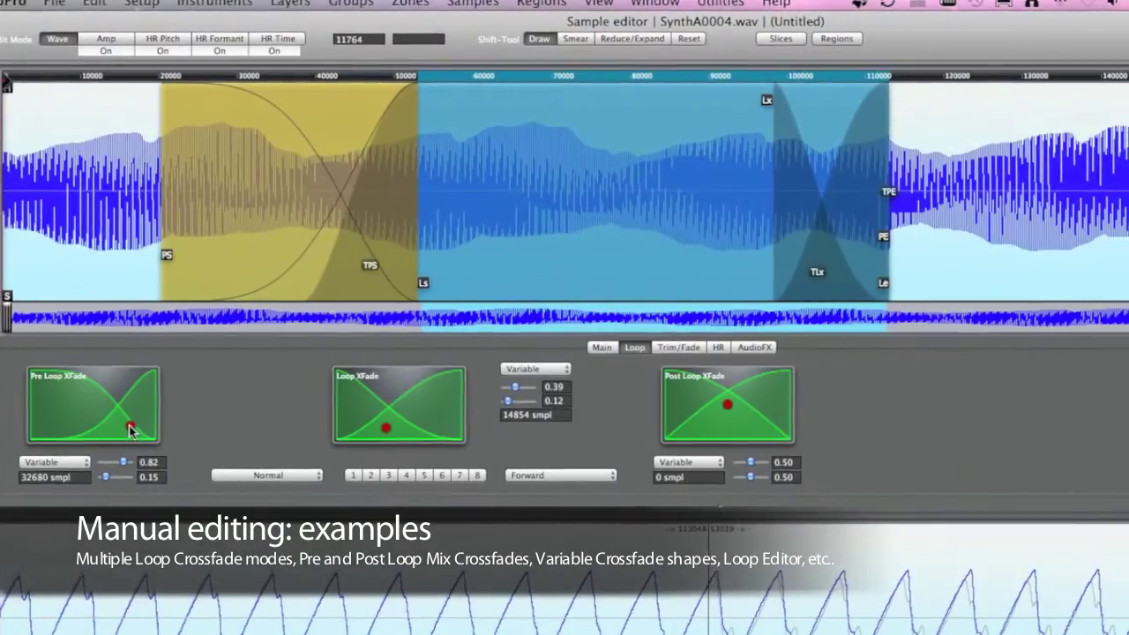
# Extend the post-loop crossfade to about 28165 samples and bend its curve to about 0.33 and 0.00.
pyautogui.moveTo(872, 235)
pyautogui.mouseDown()
pyautogui.moveTo(953, 244)
pyautogui.moveTo(1094, 237)
pyautogui.mouseUp()
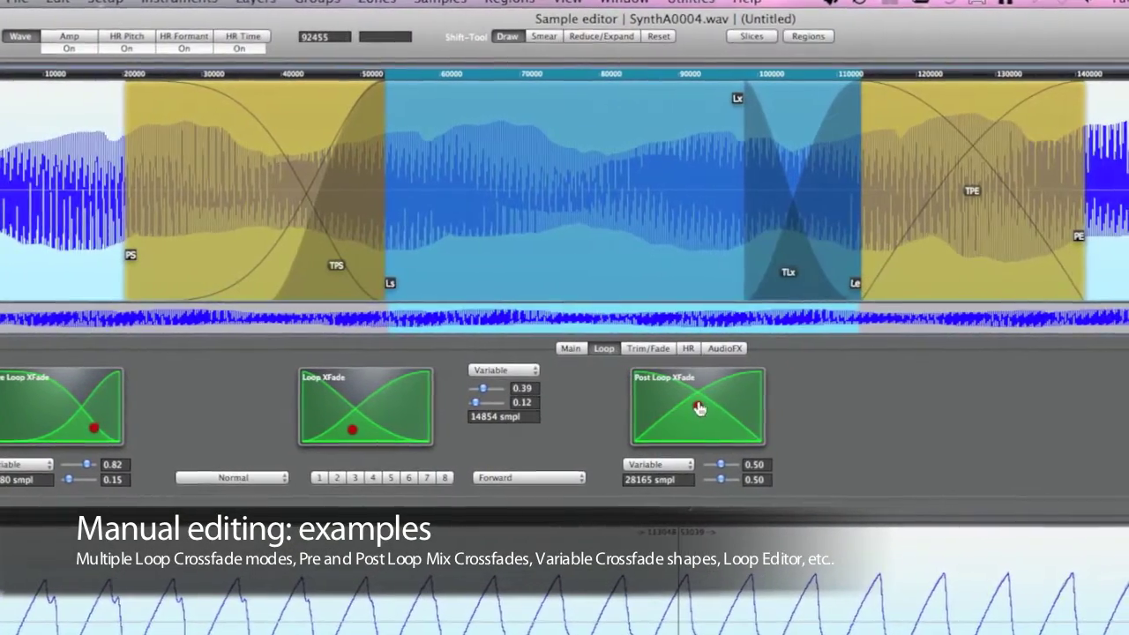
pyautogui.moveTo(699, 409)
pyautogui.mouseDown()
pyautogui.moveTo(677, 424)
pyautogui.moveTo(679, 439)
pyautogui.mouseUp()
# Lengthen the loop crossfade to about 27332 samples and change the loop crossfade type to Reverse Layer.
pyautogui.moveTo(721, 101); pyautogui.dragTo(589, 98)
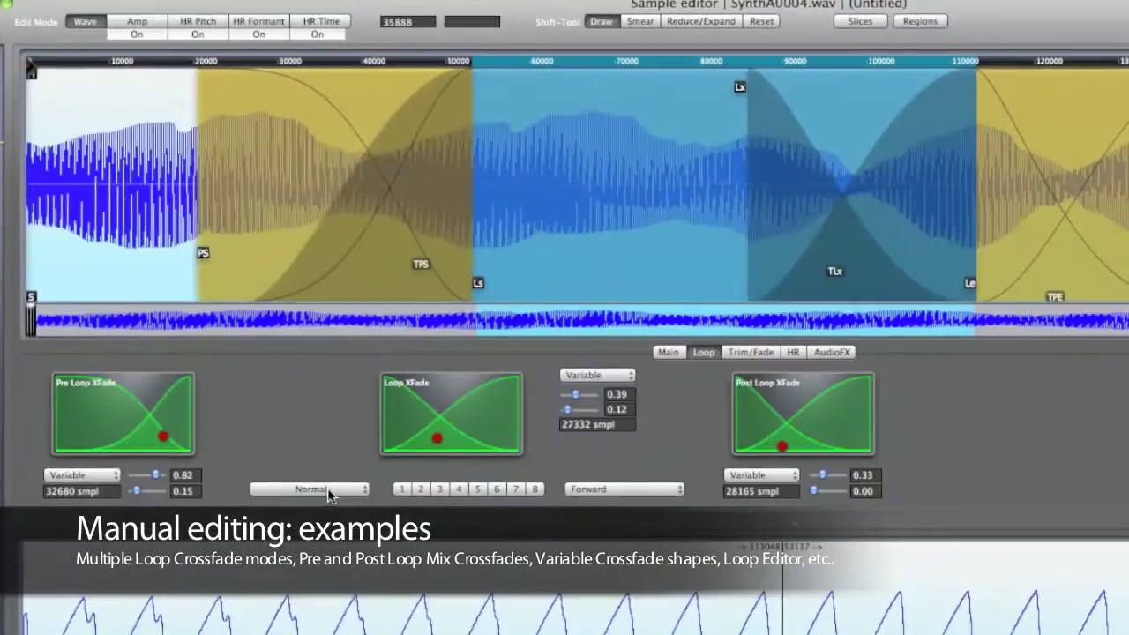
pyautogui.click(328, 490)
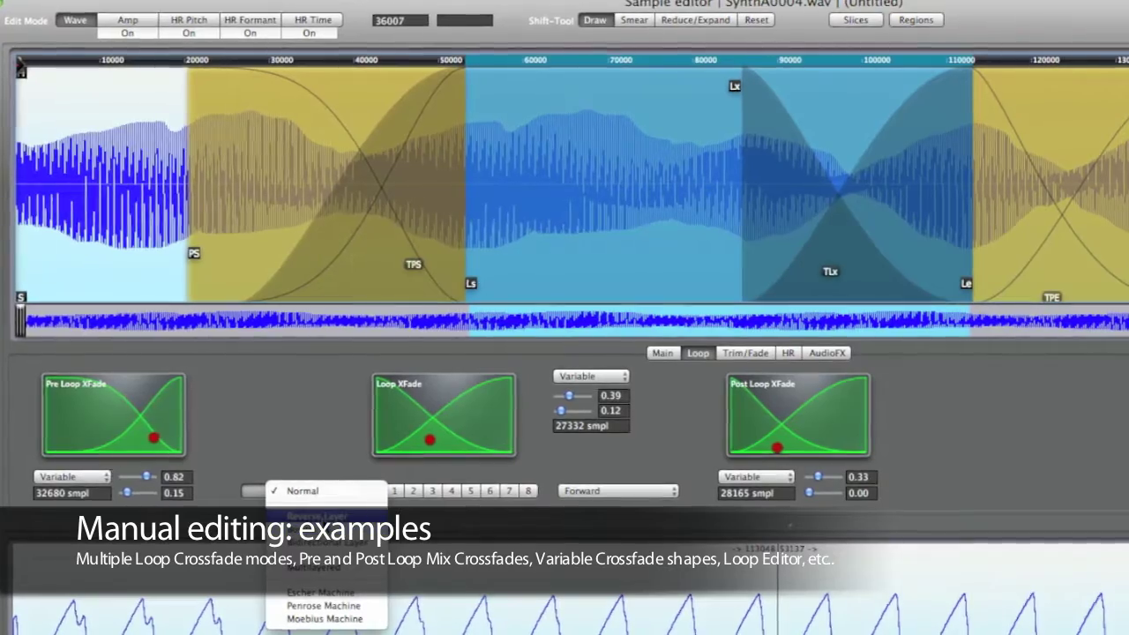
pyautogui.click(318, 516)
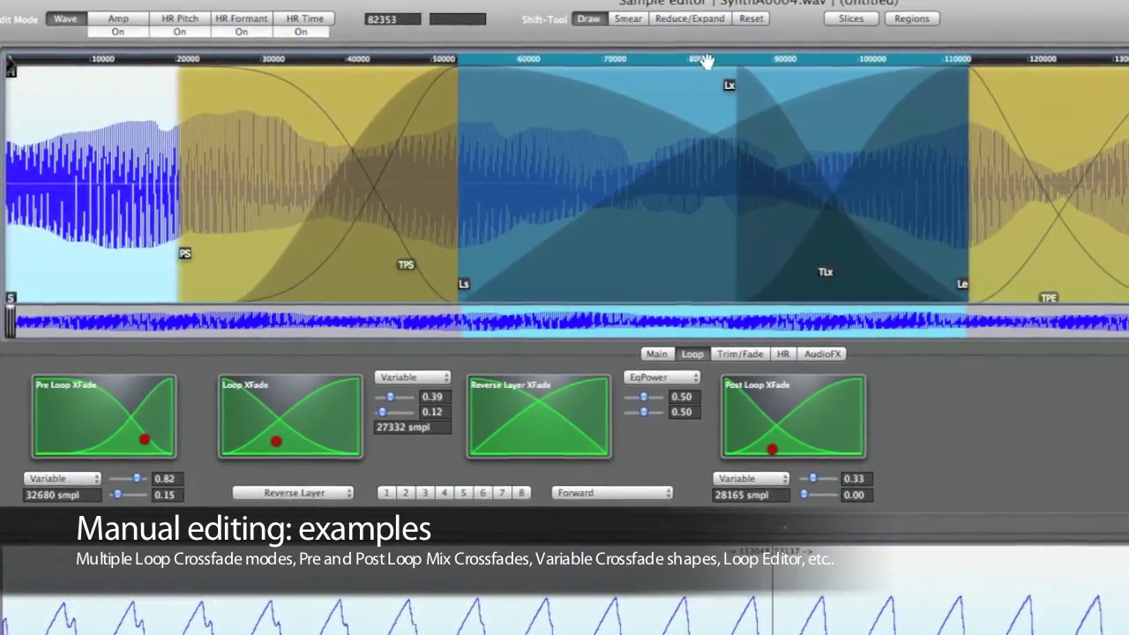
# Shorten the loop crossfade to about 16160 samples and reshape its Variable curve on the waveform.
pyautogui.moveTo(729, 88)
pyautogui.mouseDown()
pyautogui.moveTo(857, 92)
pyautogui.moveTo(830, 90)
pyautogui.mouseUp()
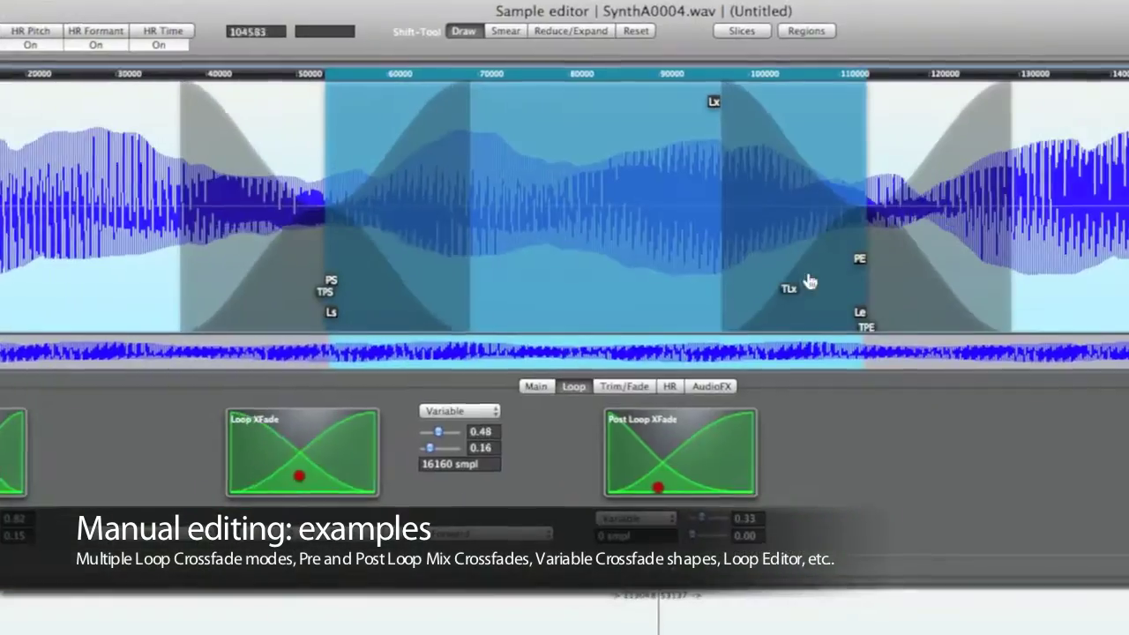
pyautogui.moveTo(807, 282)
pyautogui.mouseDown()
pyautogui.moveTo(809, 221)
pyautogui.moveTo(738, 211)
pyautogui.moveTo(714, 265)
pyautogui.moveTo(747, 327)
pyautogui.moveTo(764, 327)
pyautogui.mouseUp()
pyautogui.moveTo(674, 74); pyautogui.dragTo(662, 106)
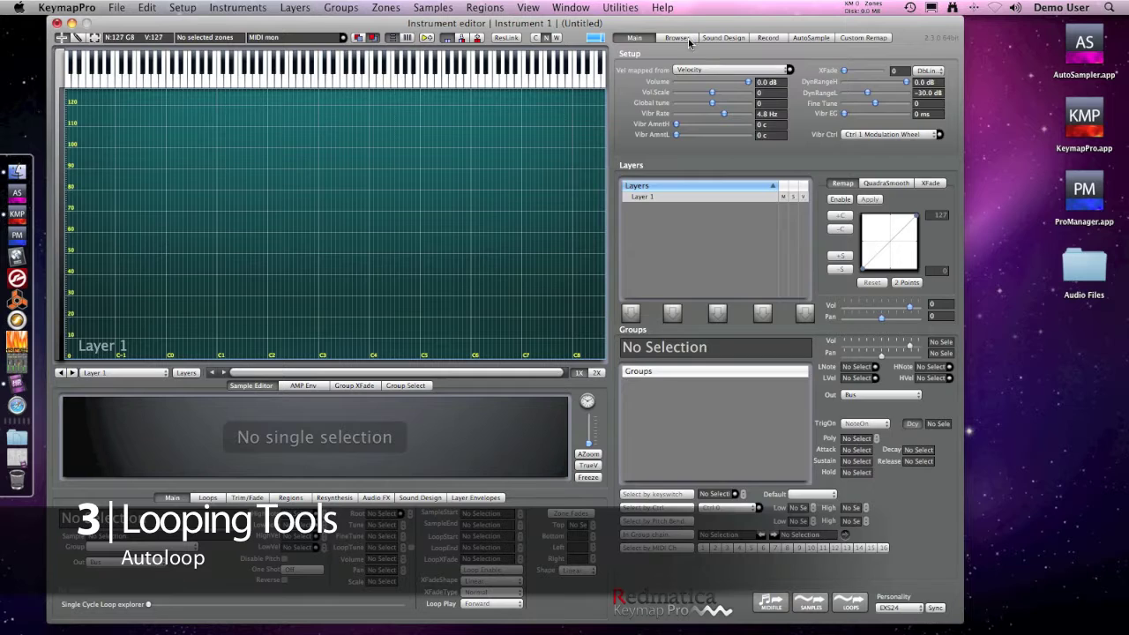
# Browse to the Raw Audio folder inside Audio Files and add LiveDrums1.aif to Layer 1 as a zone on C-1.
pyautogui.click(689, 39)
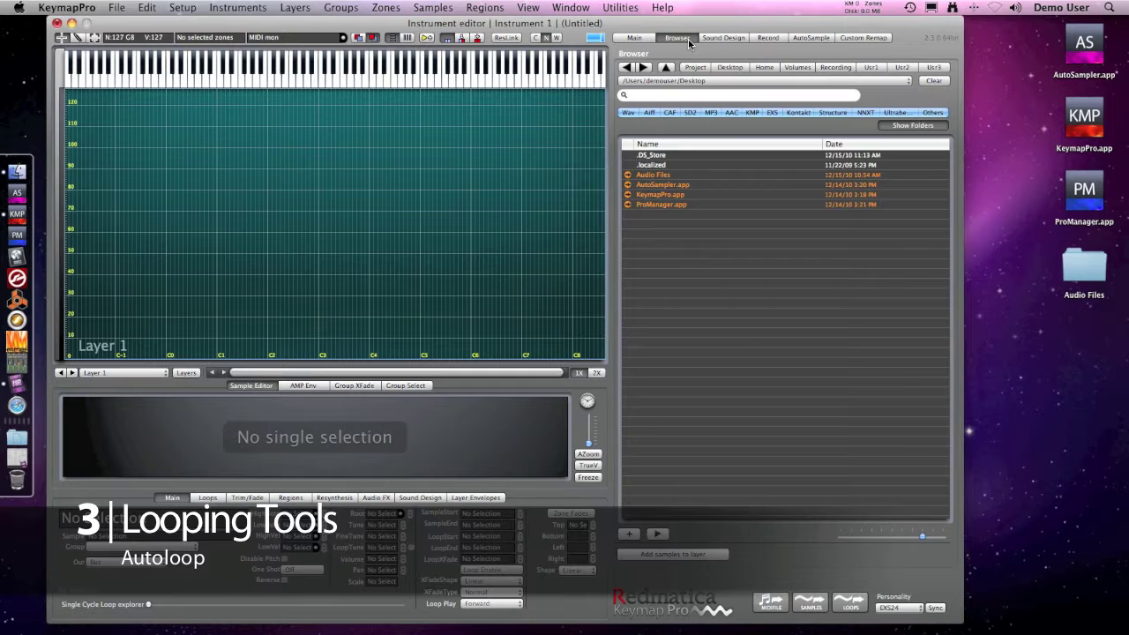
pyautogui.click(659, 177)
pyautogui.doubleClick(658, 176)
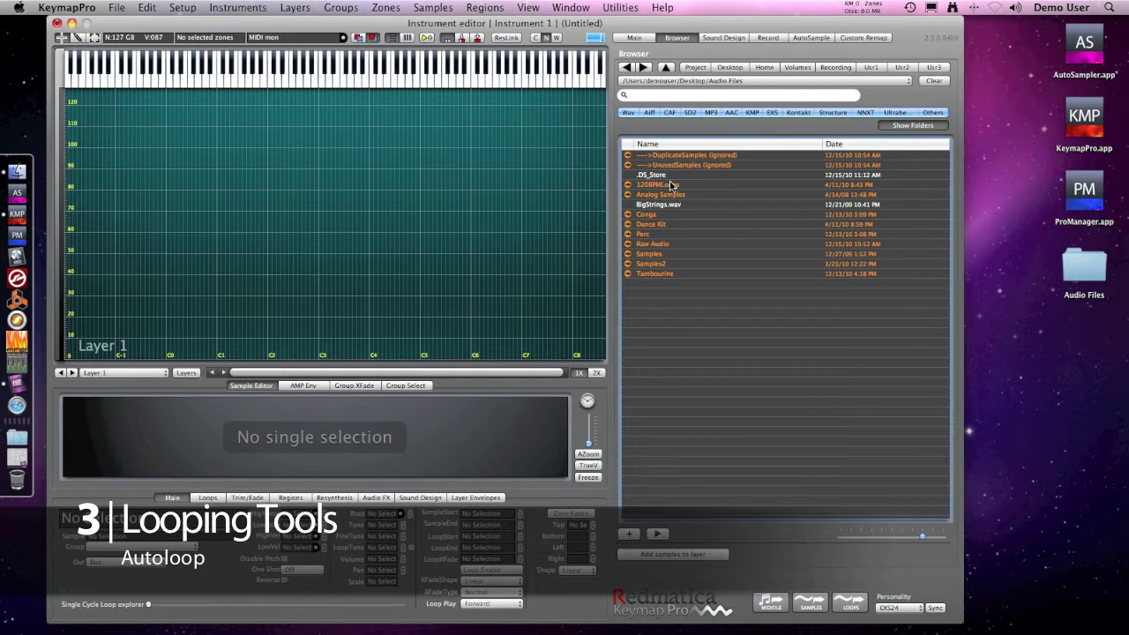
pyautogui.doubleClick(648, 245)
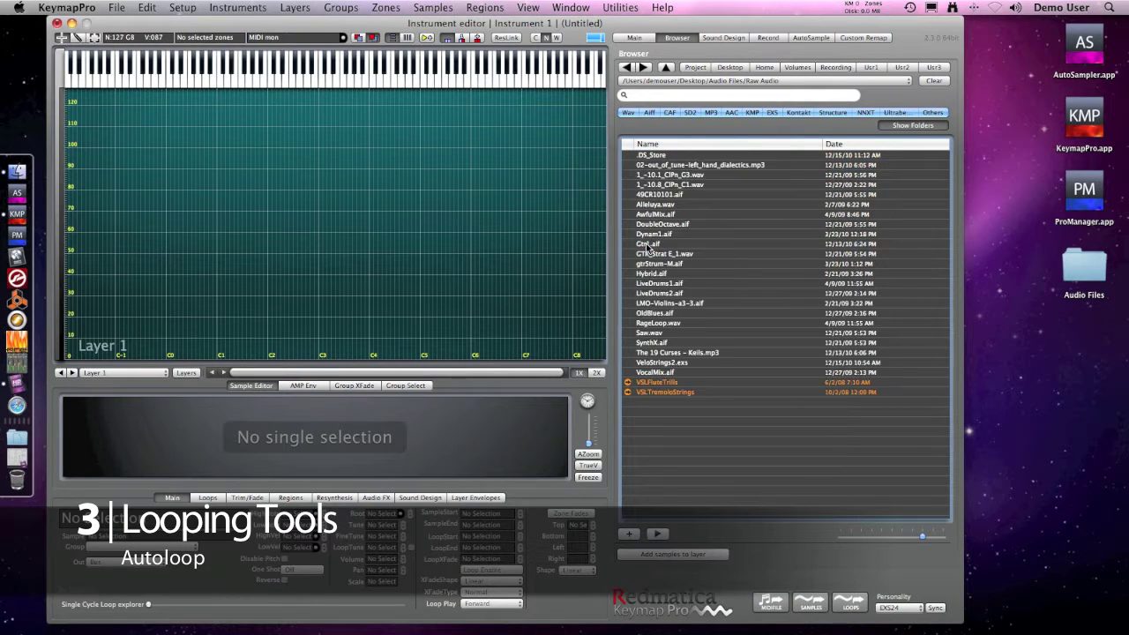
pyautogui.moveTo(658, 283); pyautogui.dragTo(120, 220)
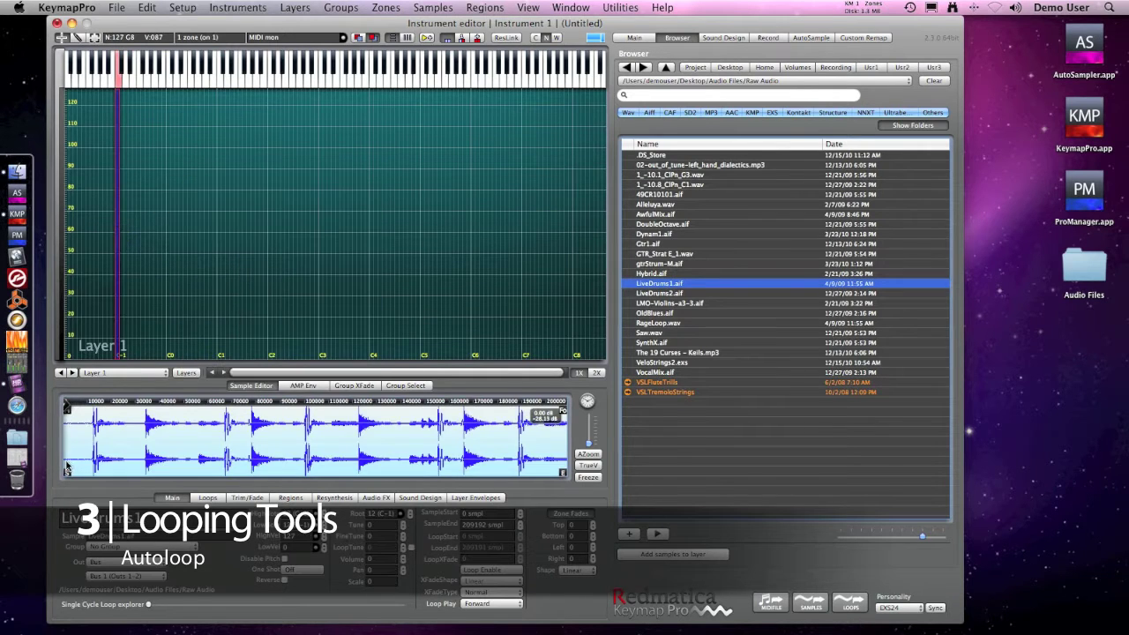
# Audition LiveDrums1 from its start, place the cursor near the beginning, and apply Autoloop LowRes selection.
pyautogui.click(67, 466)
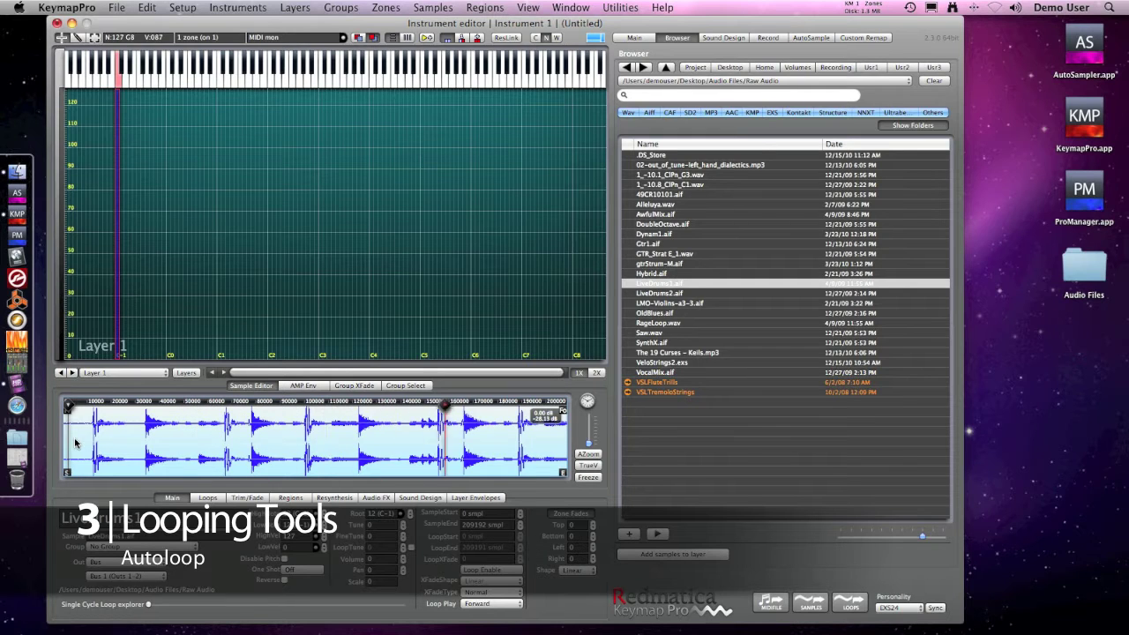
pyautogui.click(121, 445)
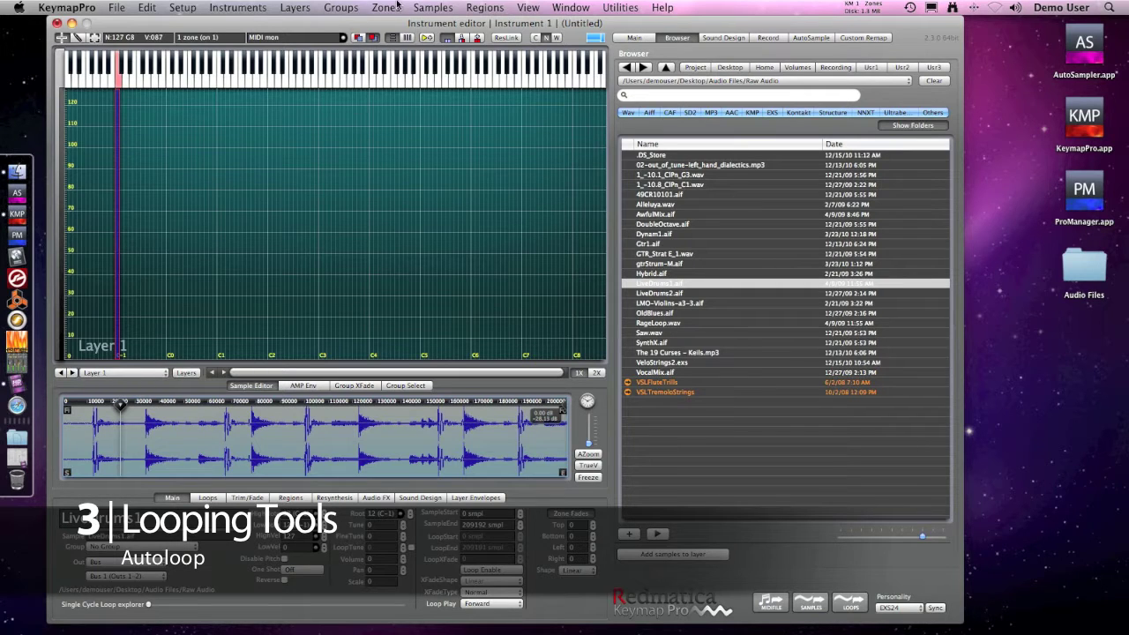
pyautogui.click(435, 7)
pyautogui.moveTo(442, 159)
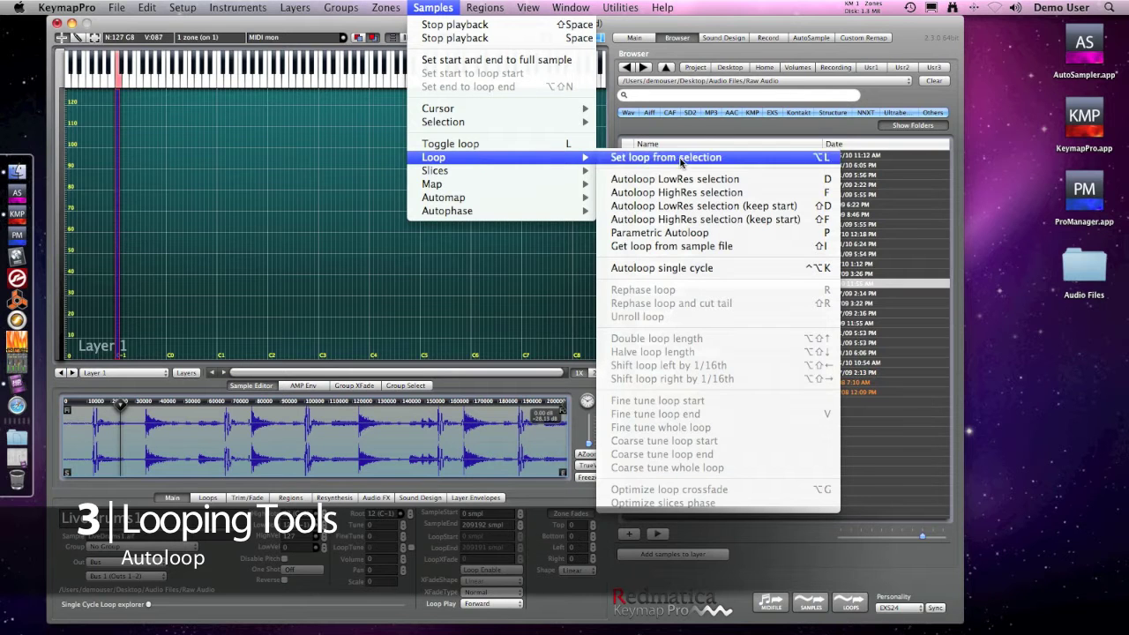
pyautogui.click(744, 180)
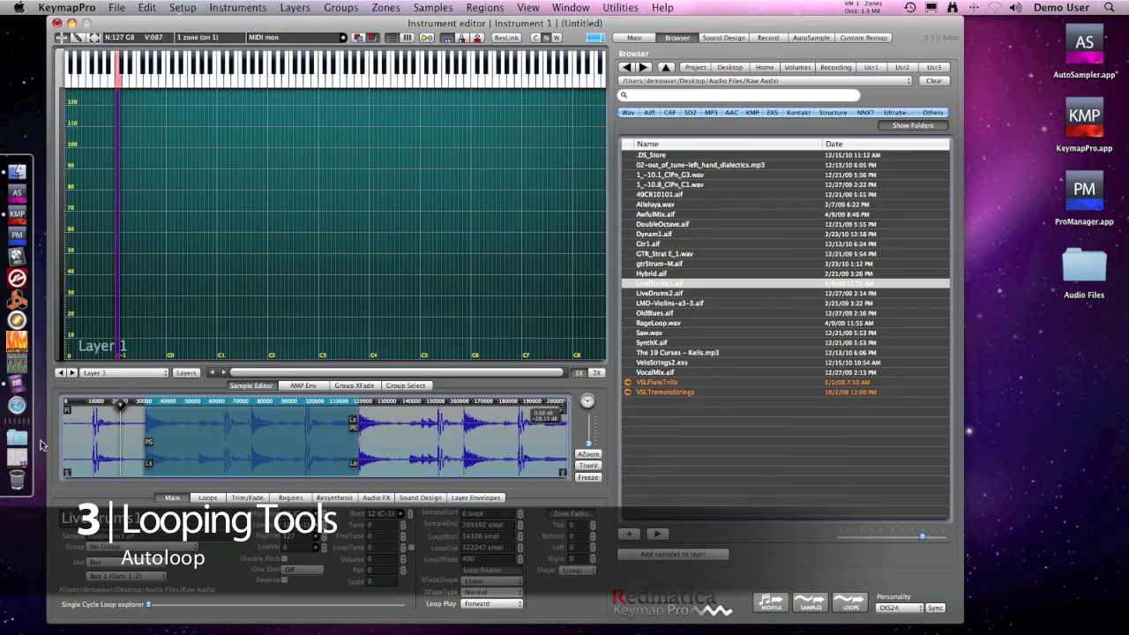
# Play LiveDrums1 through its loop, including the transition from loop end back to loop start.
pyautogui.click(85, 444)
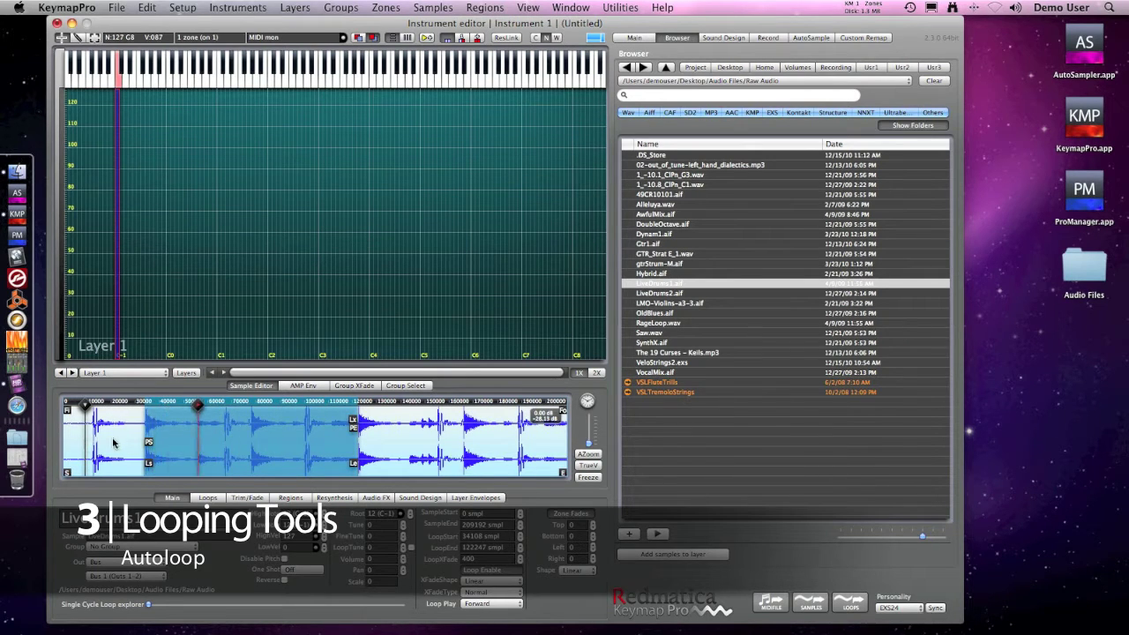
pyautogui.moveTo(133, 446)
pyautogui.mouseDown()
pyautogui.moveTo(415, 448)
pyautogui.moveTo(368, 454)
pyautogui.mouseUp()
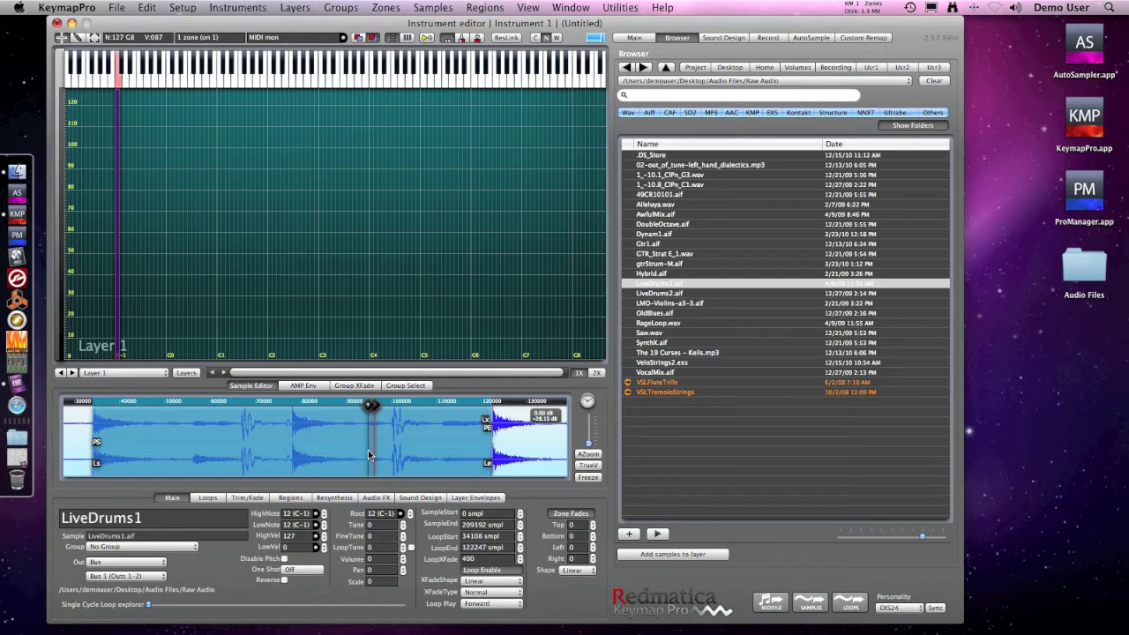
pyautogui.press('space')
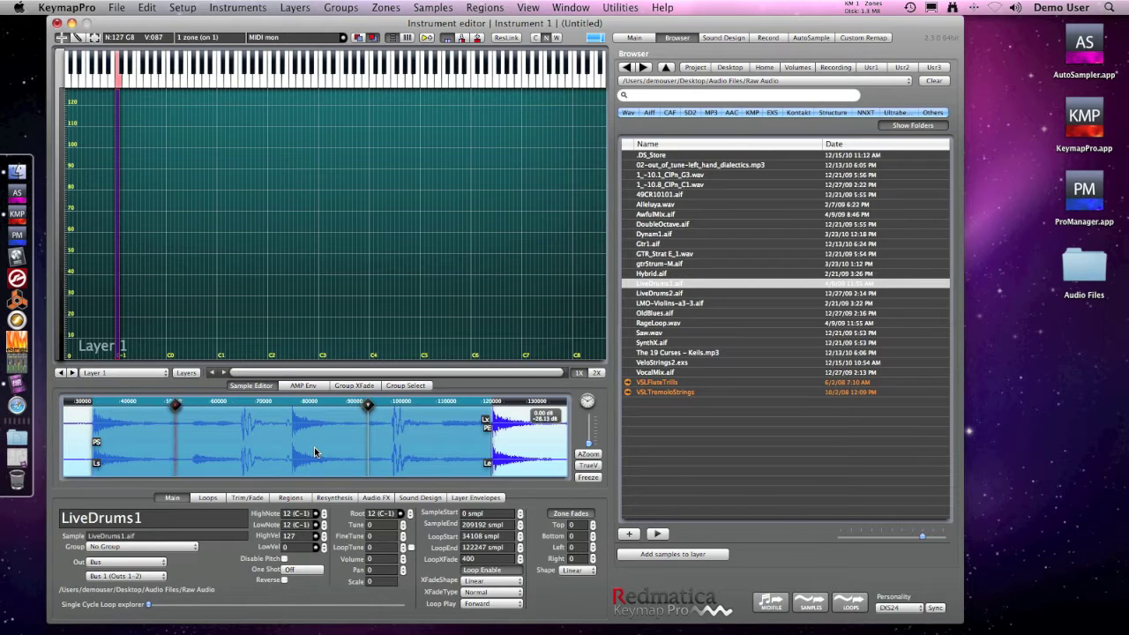
# Rephase the LiveDrums1 loop from the cursor position inside the loop.
pyautogui.rightClick(392, 442)
pyautogui.moveTo(438, 580)
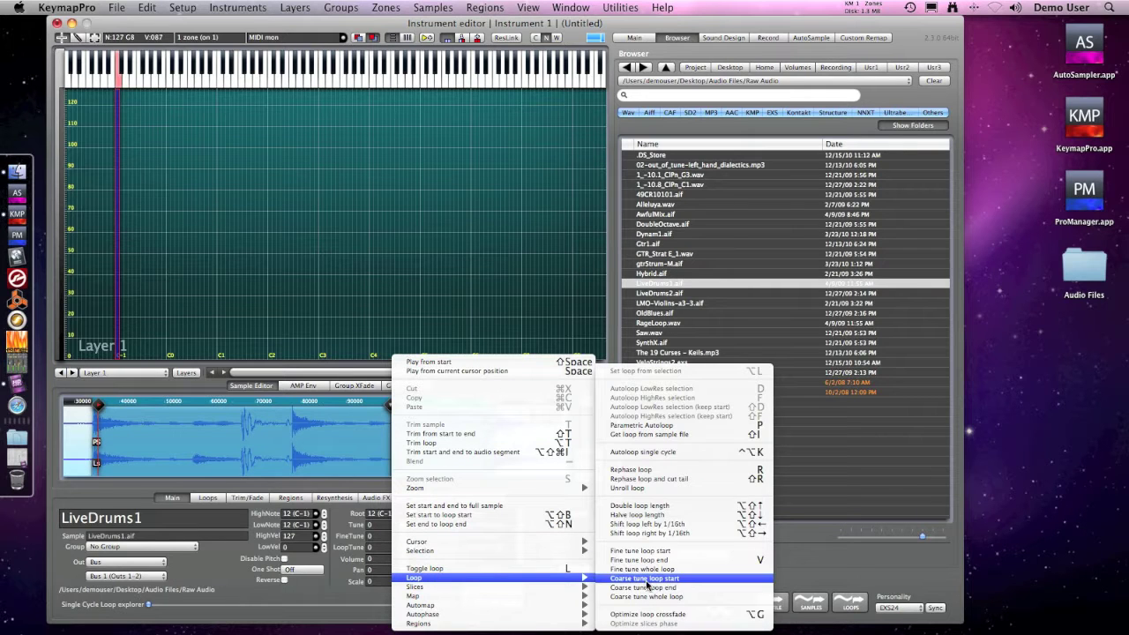
pyautogui.click(663, 474)
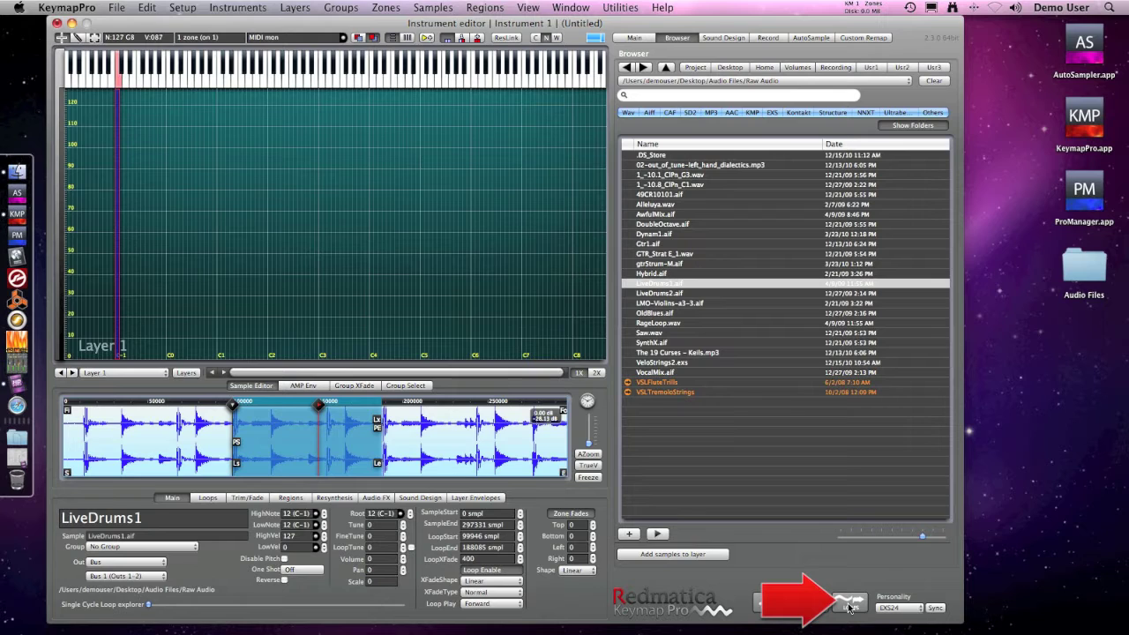
# Export the LiveDrums1 loop as an audio file to the desktop and add that file to Layer 1 on E-1.
pyautogui.moveTo(849, 607); pyautogui.dragTo(942, 578)
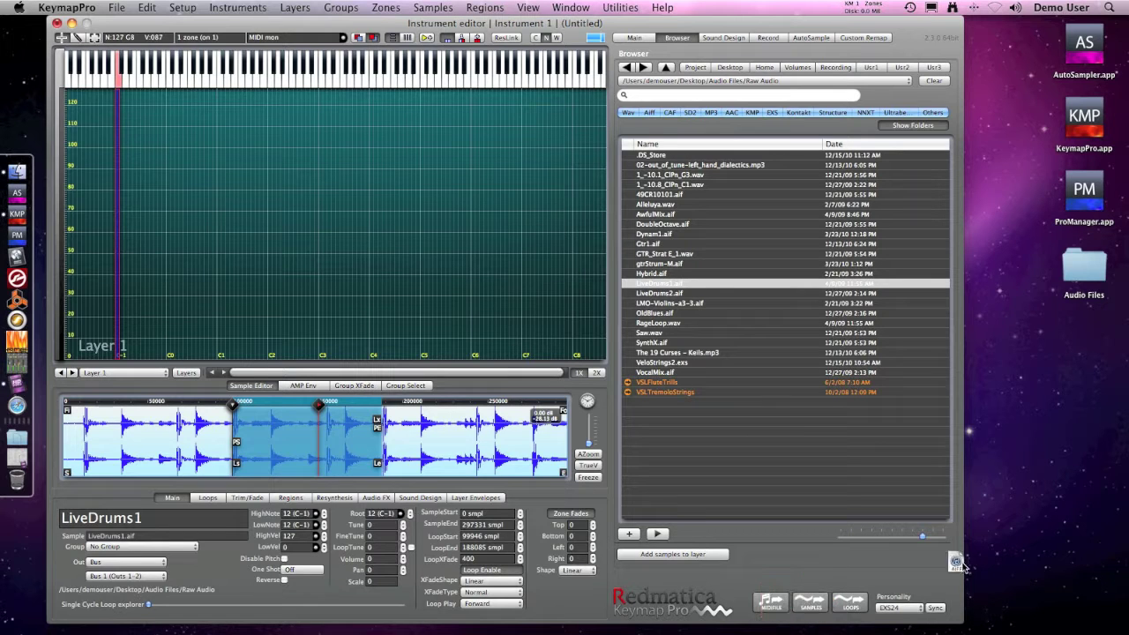
pyautogui.moveTo(1075, 392); pyautogui.dragTo(119, 214)
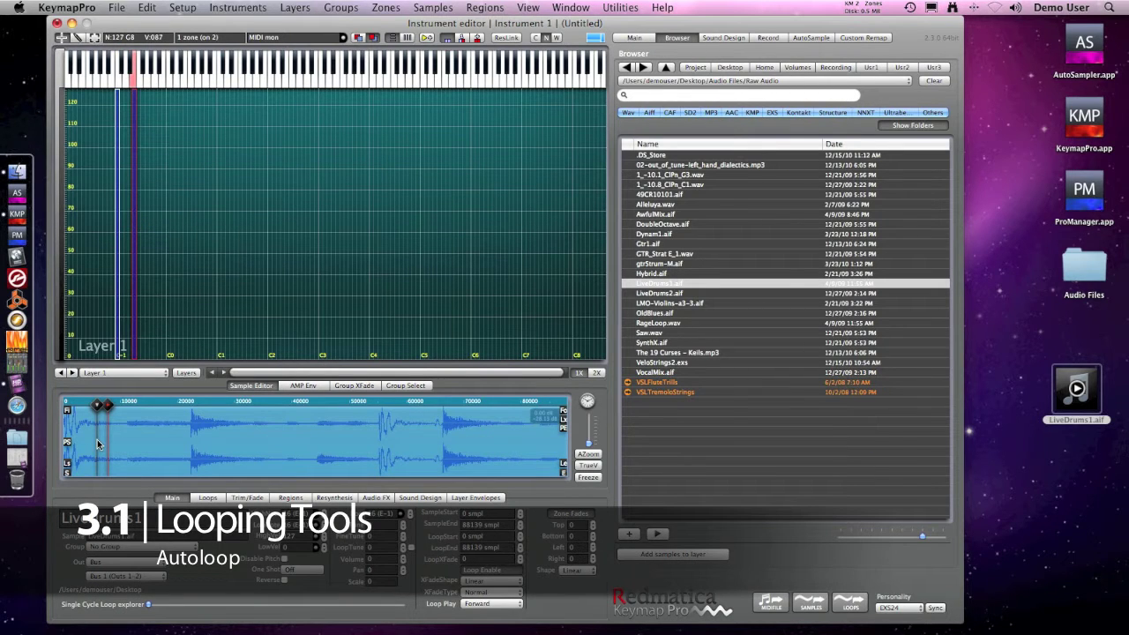
# Add LiveDrums2.aif to Layer 1 on F#-1 and loop it with Autoloop LowRes selection, playing it from the start.
pyautogui.click(661, 295)
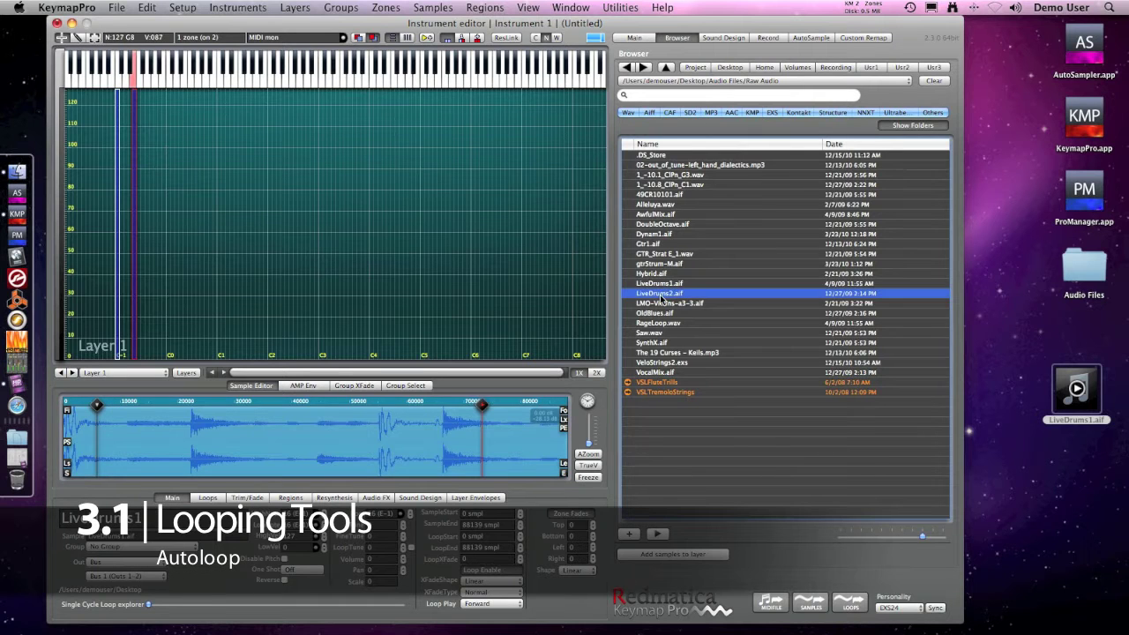
pyautogui.moveTo(661, 298); pyautogui.dragTo(142, 216)
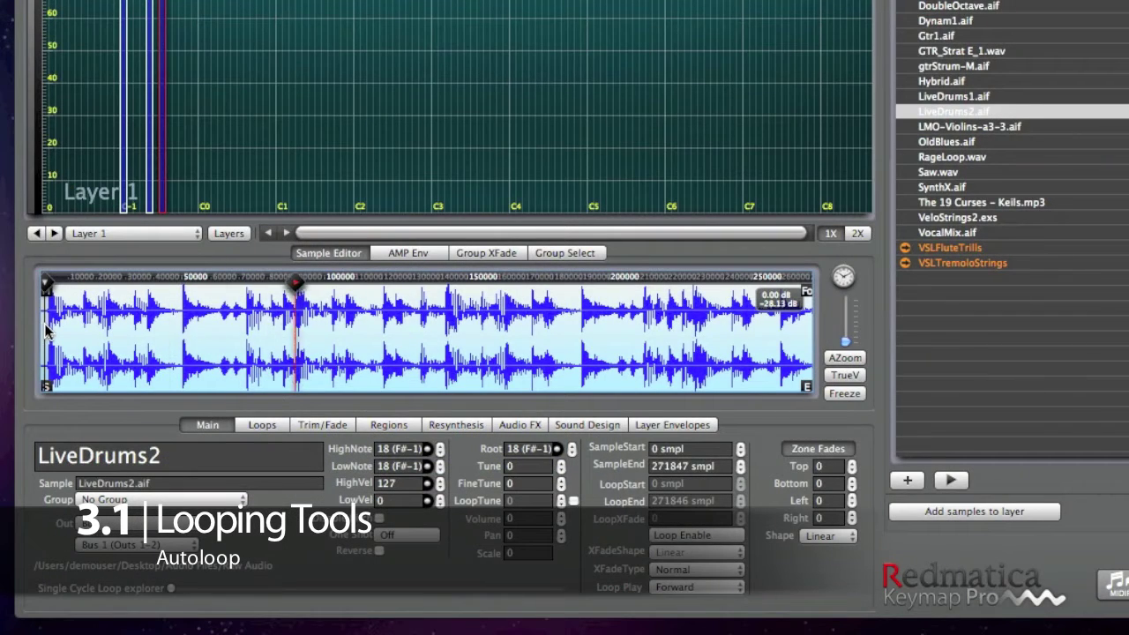
pyautogui.click(125, 325)
pyautogui.press('d')
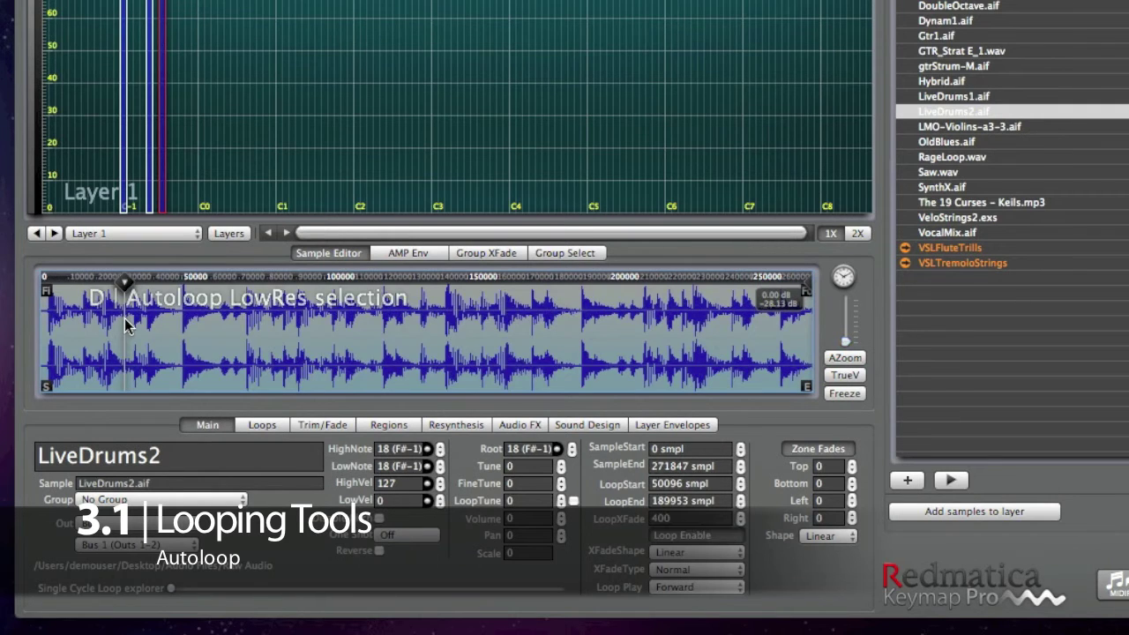
pyautogui.click(42, 334)
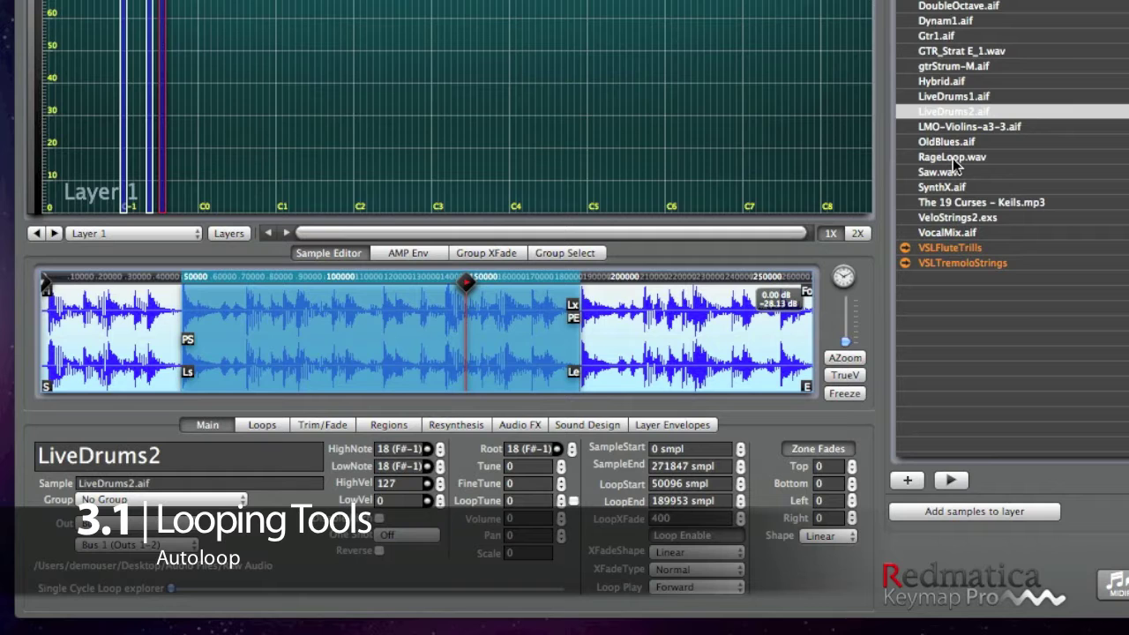
# Add VocalMix.aif to Layer 1 on A-1, loop it with Autoloop LowRes selection, and audition the loop.
pyautogui.moveTo(944, 233); pyautogui.dragTo(182, 92)
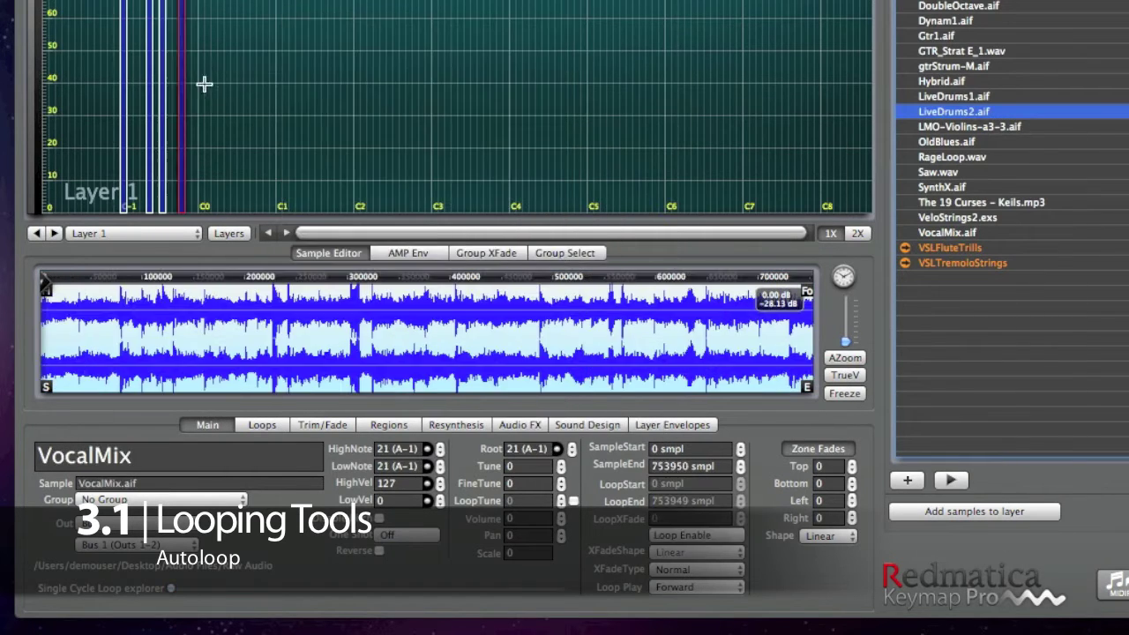
pyautogui.click(58, 313)
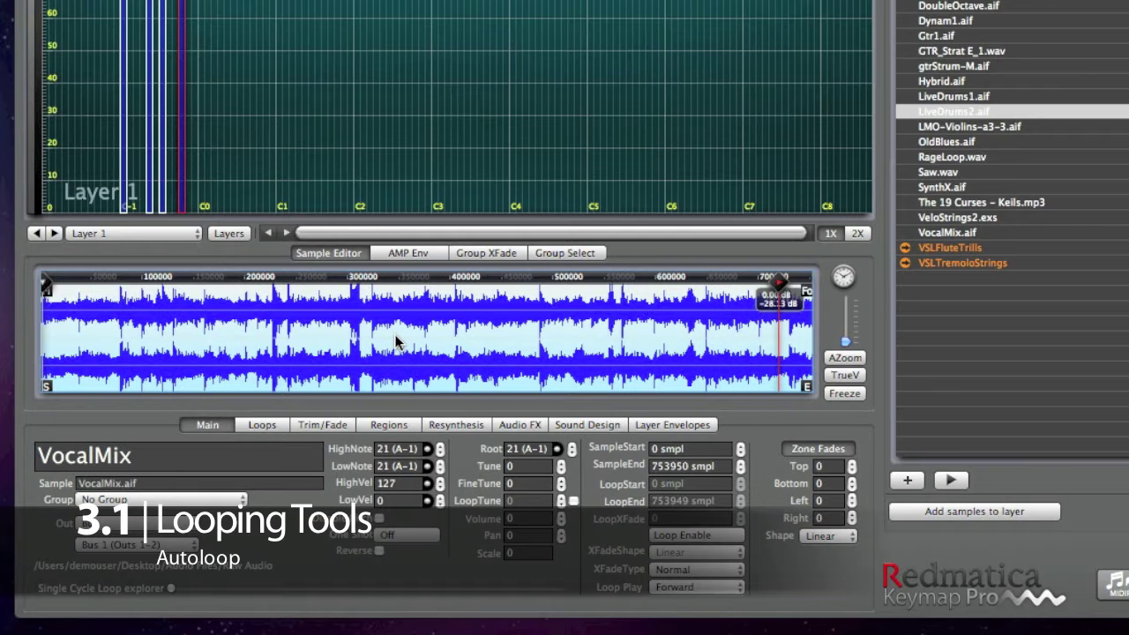
pyautogui.press('d')
pyautogui.click(50, 341)
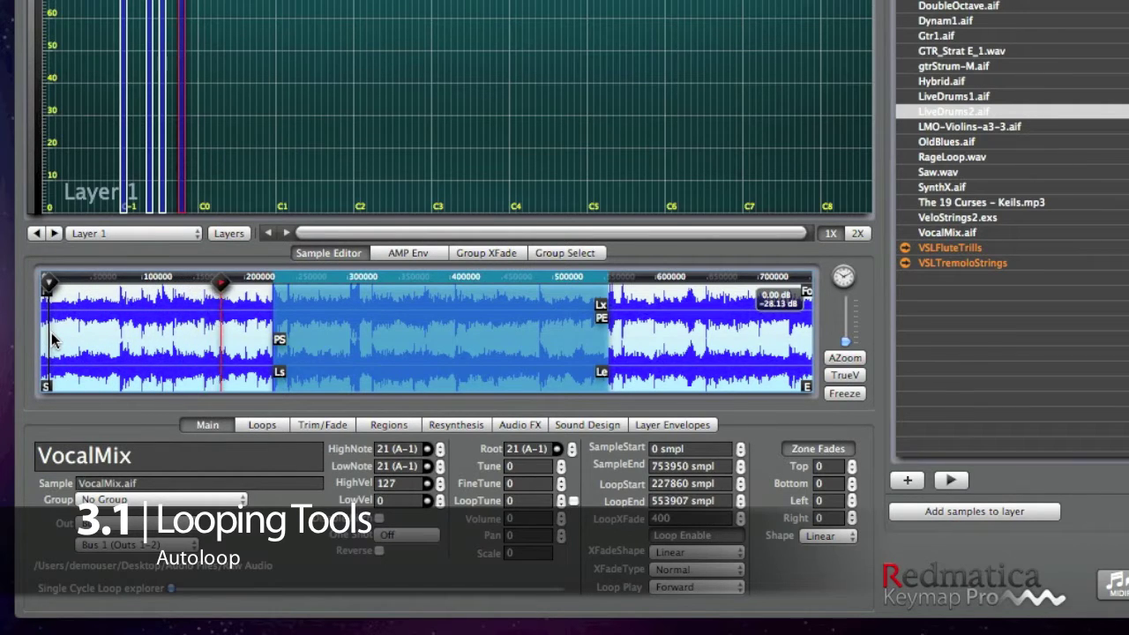
pyautogui.press('z')
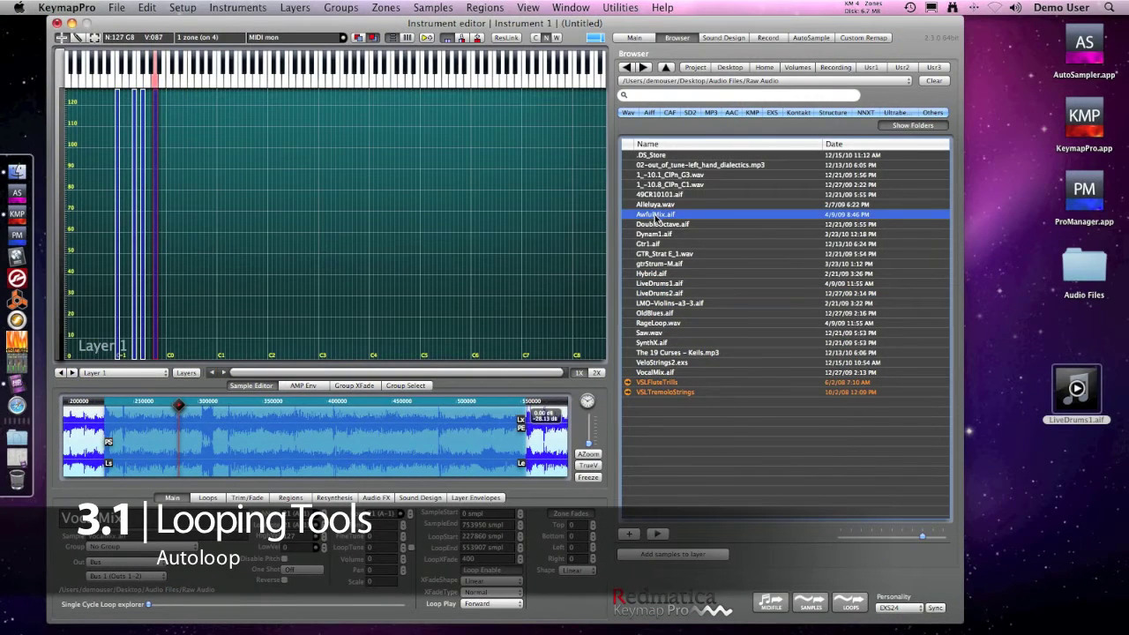
# Add AwfulMix.aif to Layer 1 on C0 and loop it automatically from a cursor position near 80000 samples with Autoloop.
pyautogui.moveTo(656, 218); pyautogui.dragTo(168, 217)
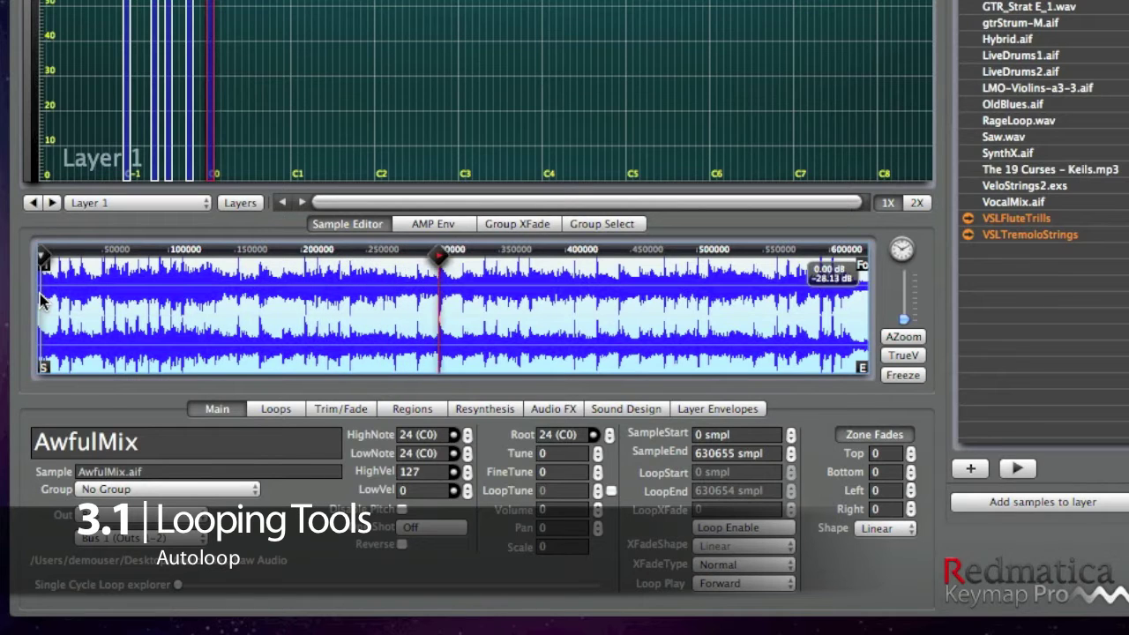
pyautogui.click(174, 307)
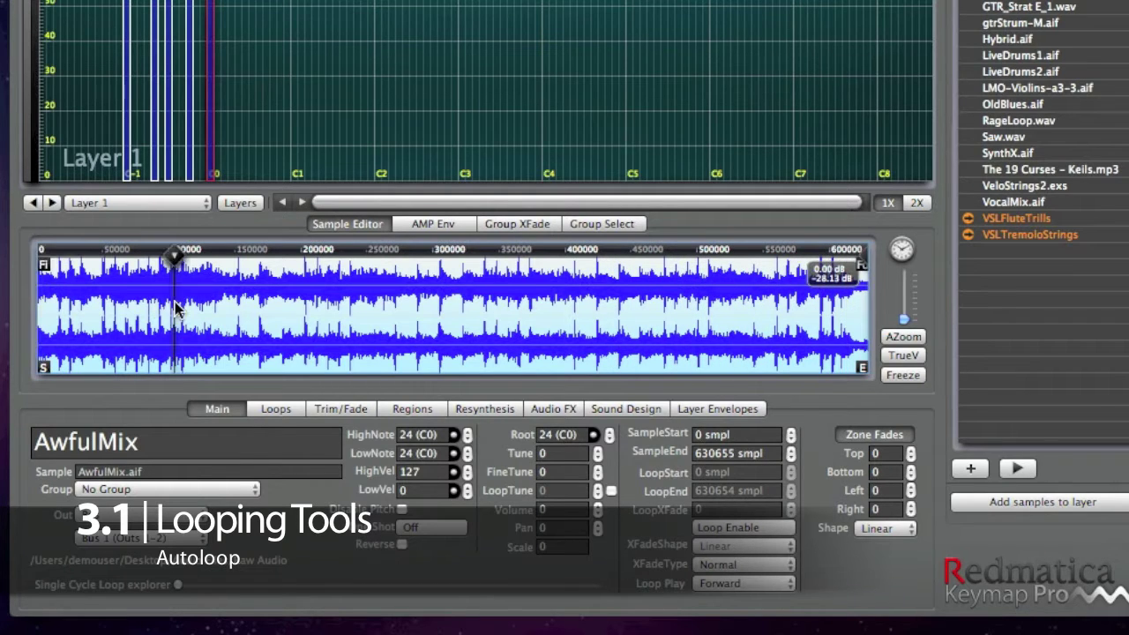
pyautogui.press('d')
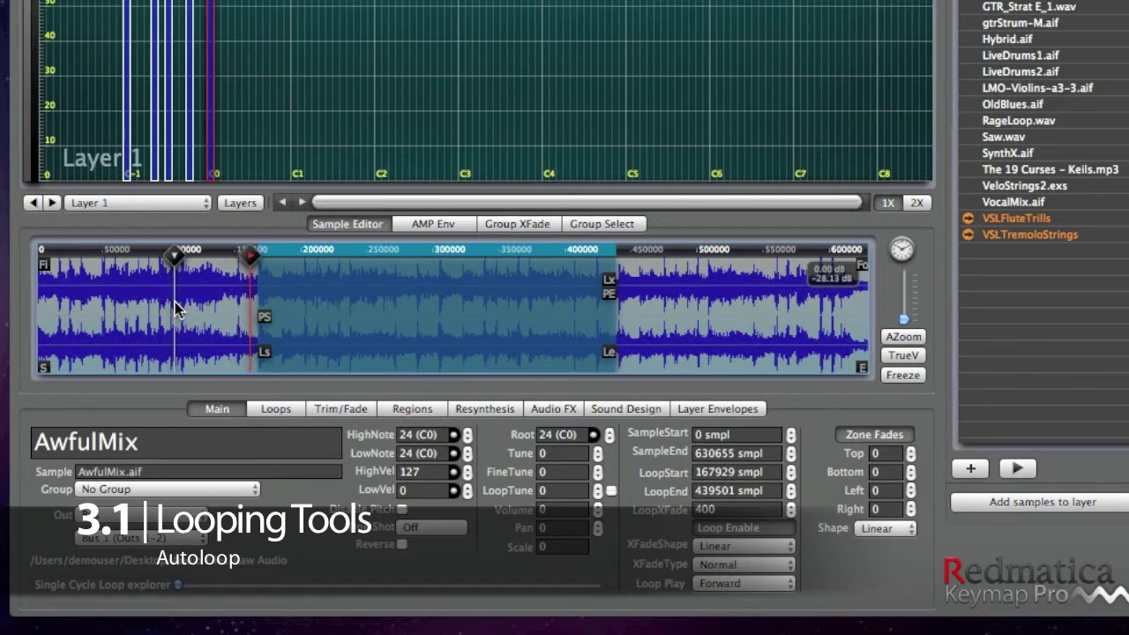
pyautogui.press('z')
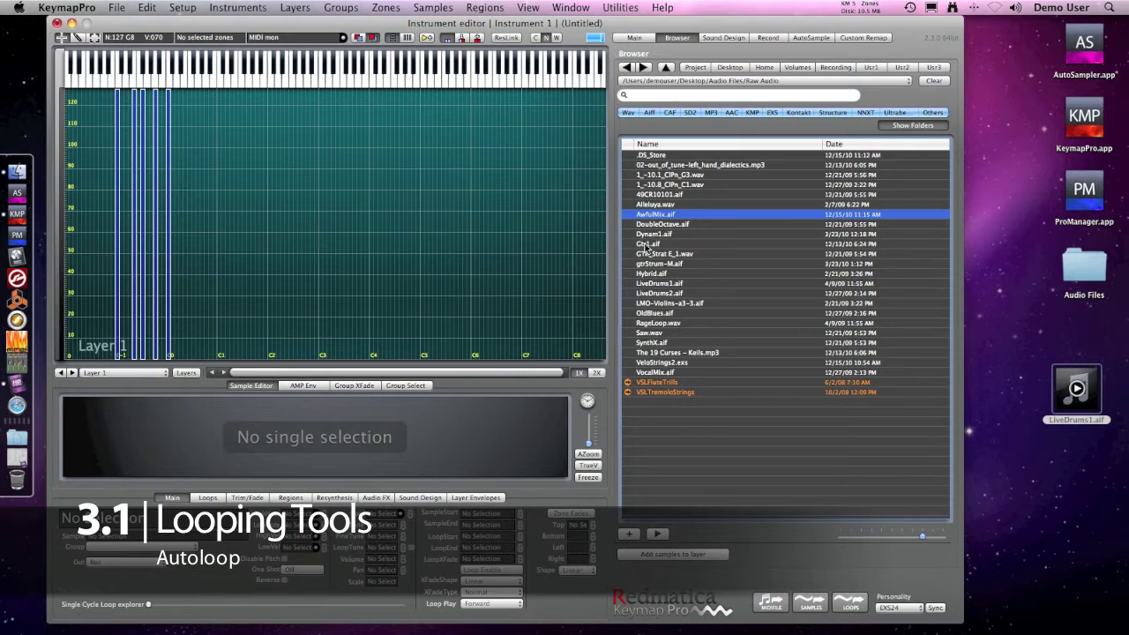
# Add Gtr1.aif to Layer 1 on D#0 and loop it with Autoloop, auditioning the sample.
pyautogui.moveTo(648, 248); pyautogui.dragTo(182, 244)
pyautogui.click(71, 444)
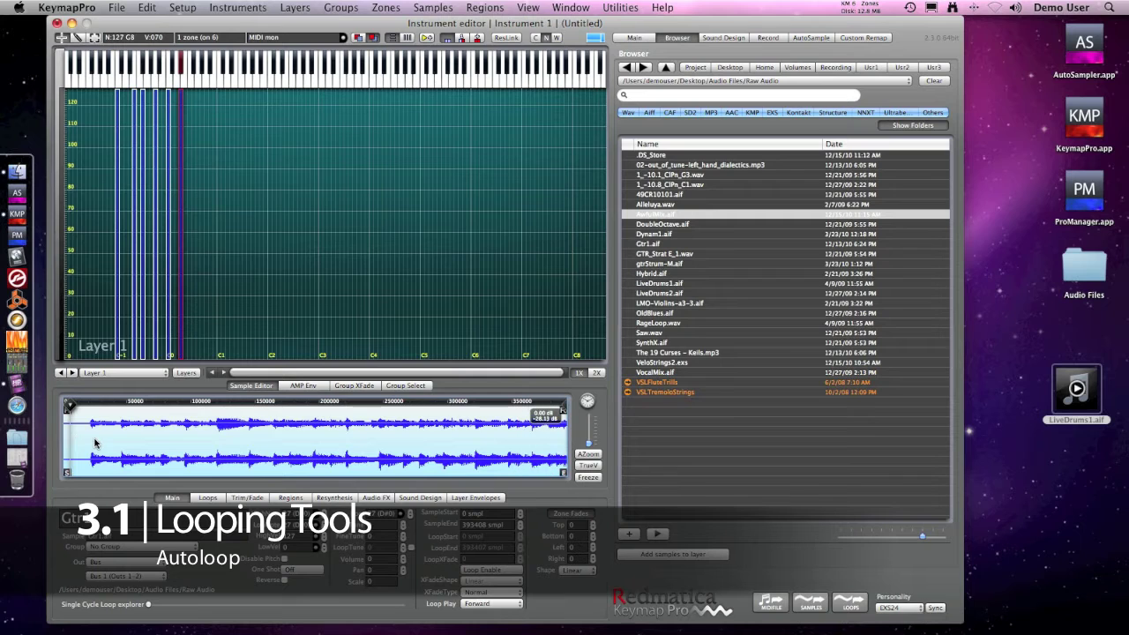
pyautogui.click(126, 444)
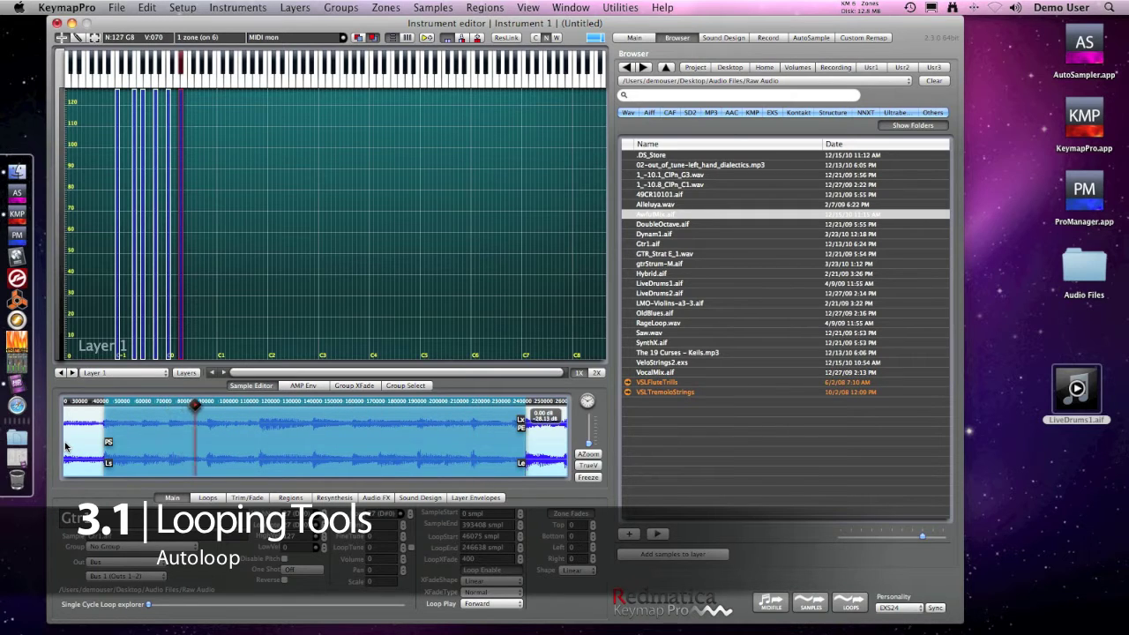
# Rephase the Gtr1 loop from inside the loop and add its exported desktop file Gtr1.aif to Layer 1 on F#0.
pyautogui.rightClick(470, 432)
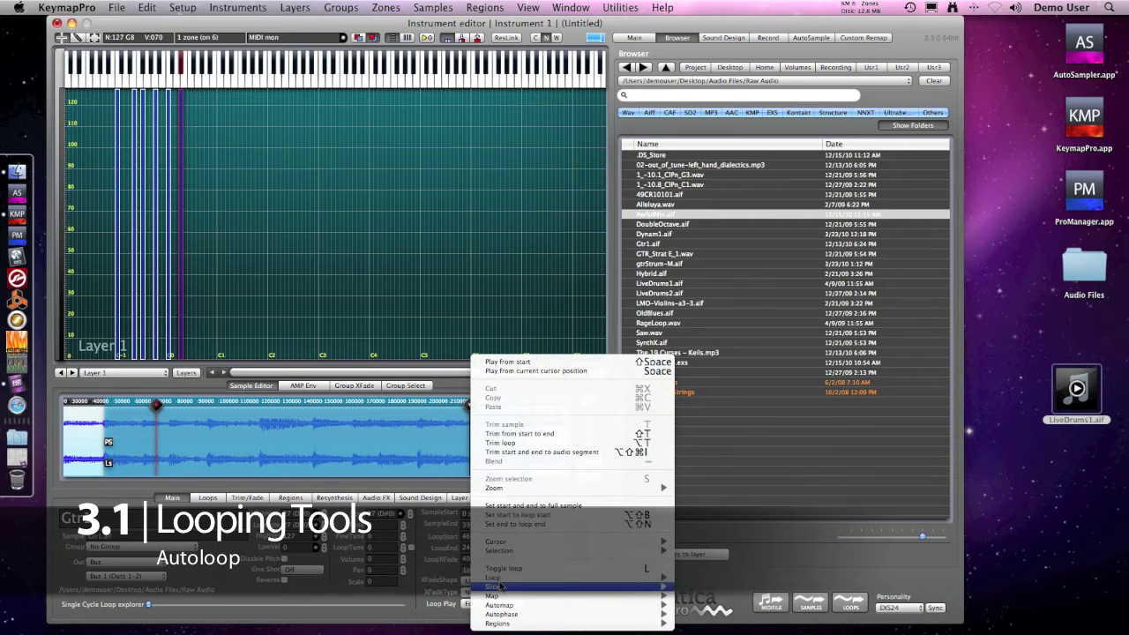
pyautogui.moveTo(494, 577)
pyautogui.click(768, 470)
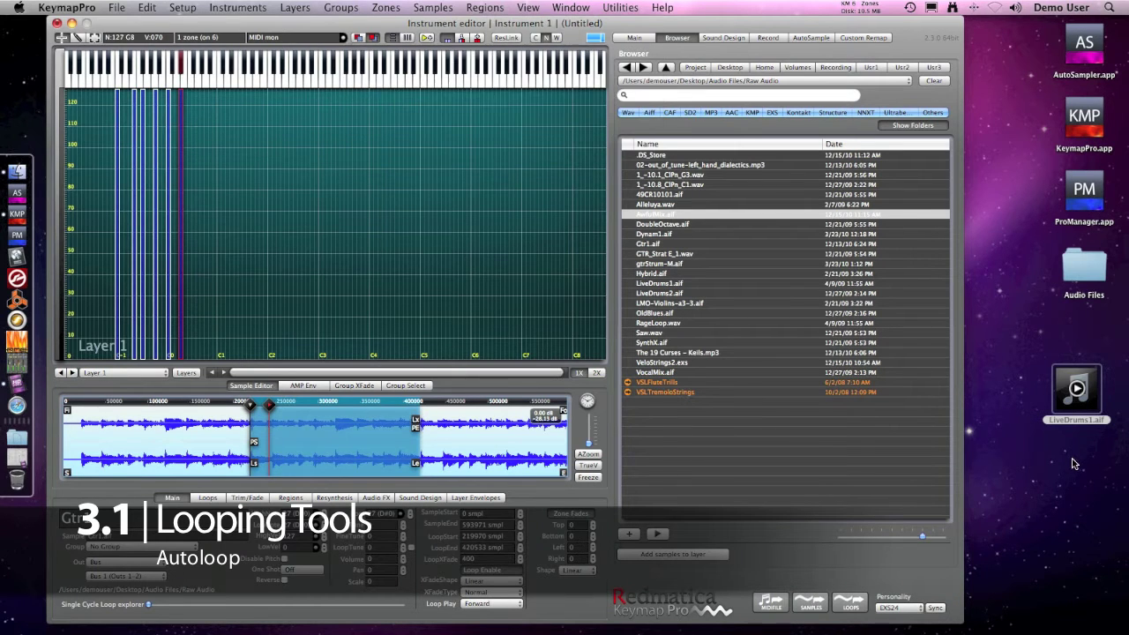
pyautogui.moveTo(1075, 457); pyautogui.dragTo(195, 273)
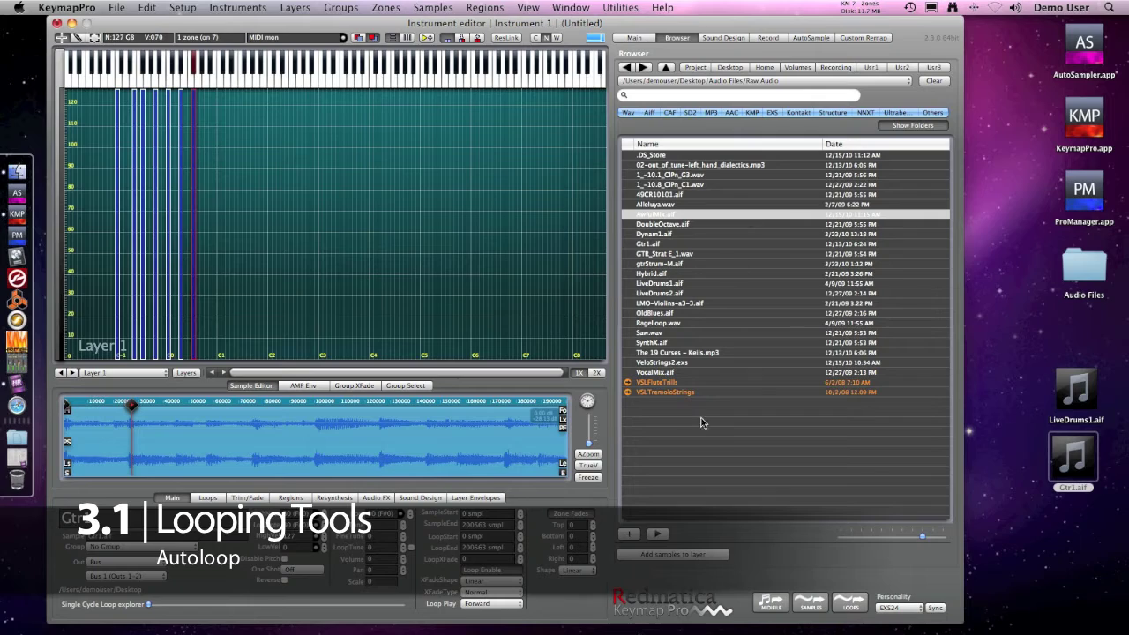
# Add OldBlues.aif to Layer 1 on C1 and loop it with Autoloop from a cursor position in its first half.
pyautogui.moveTo(657, 313); pyautogui.dragTo(220, 269)
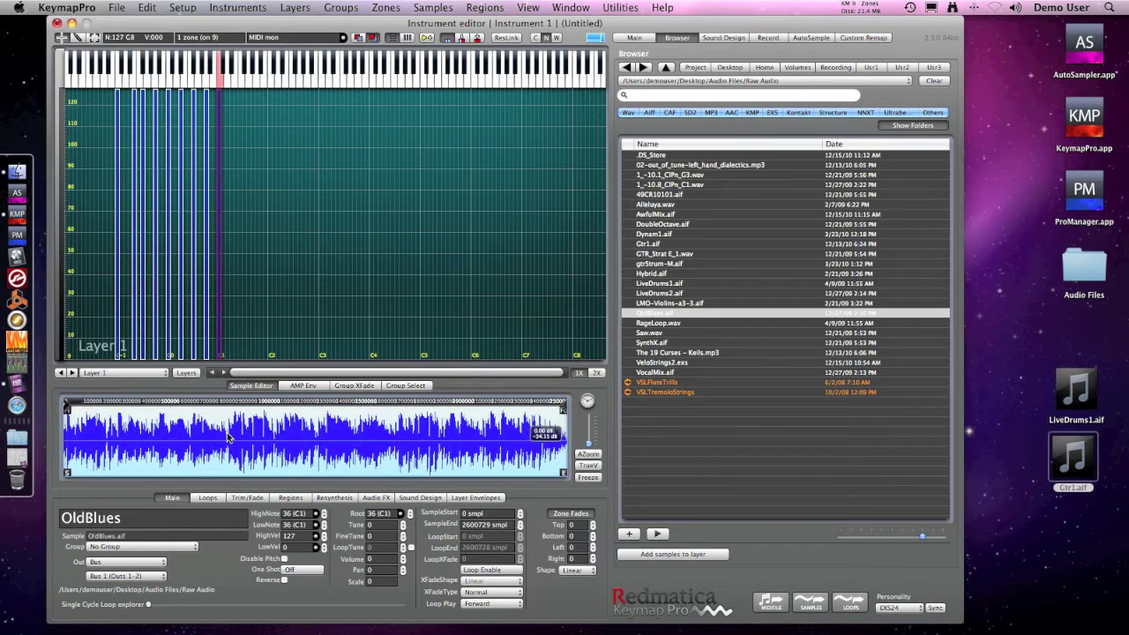
pyautogui.click(228, 436)
pyautogui.press('d')
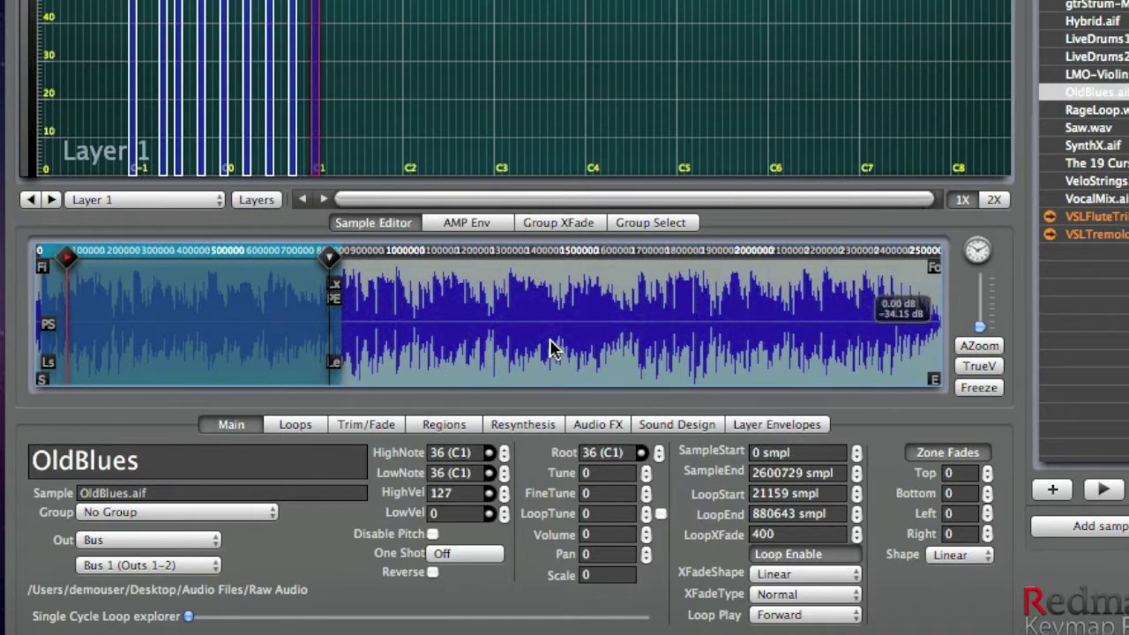
pyautogui.click(550, 347)
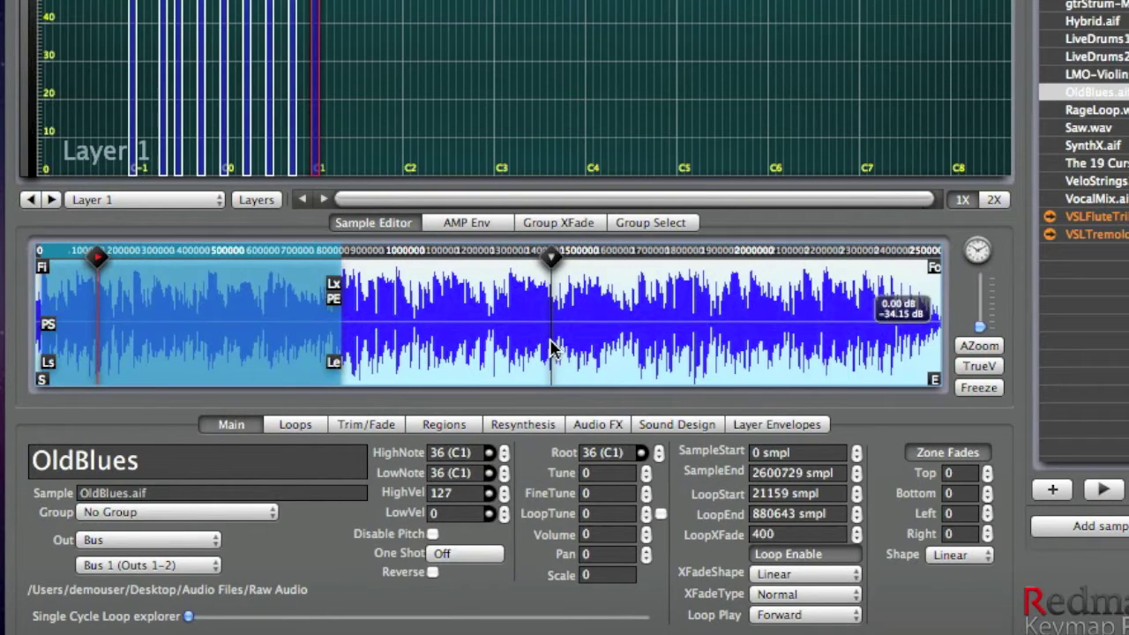
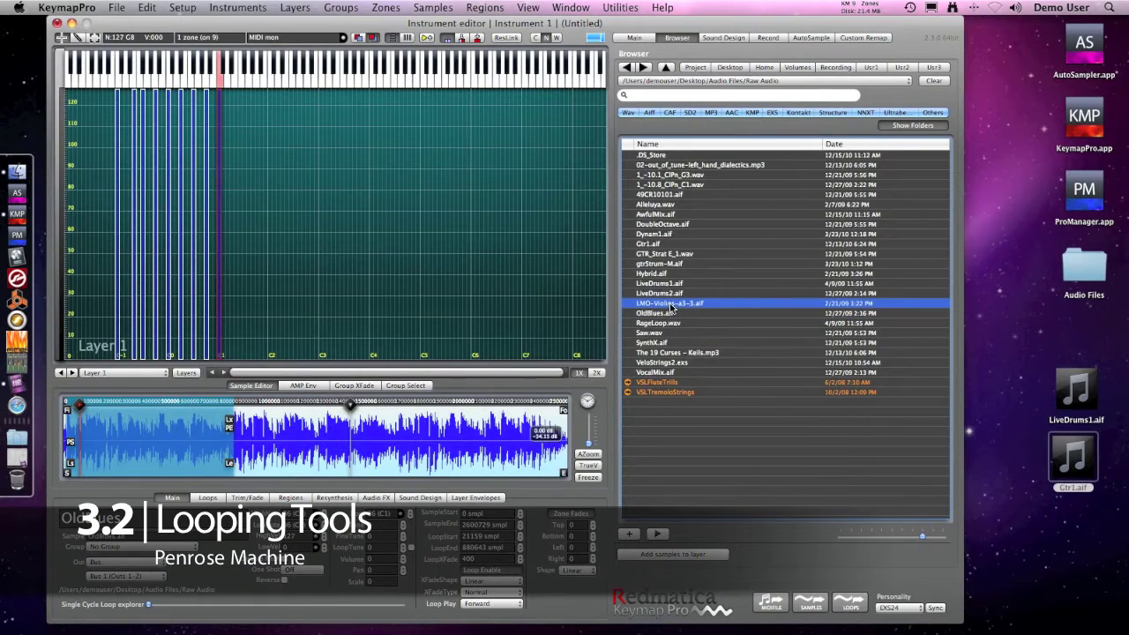
# Add LMO-Violins-a3-3.aif to Layer 1 on F#1 and set its loop from a selection of about 145324 to 346246 samples.
pyautogui.click(248, 230)
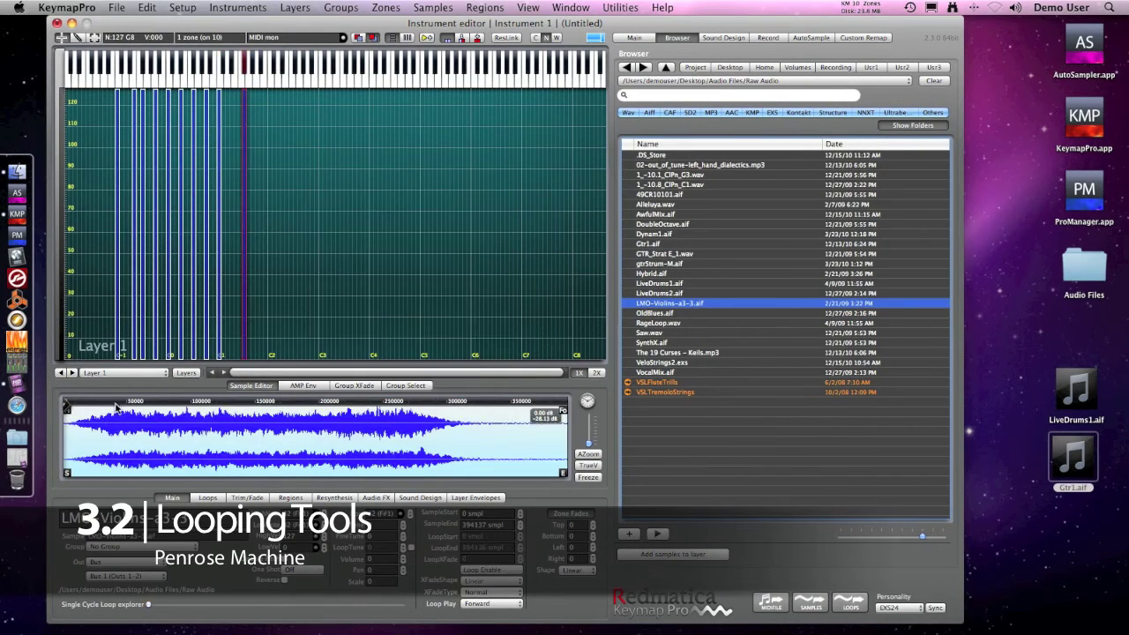
pyautogui.click(73, 436)
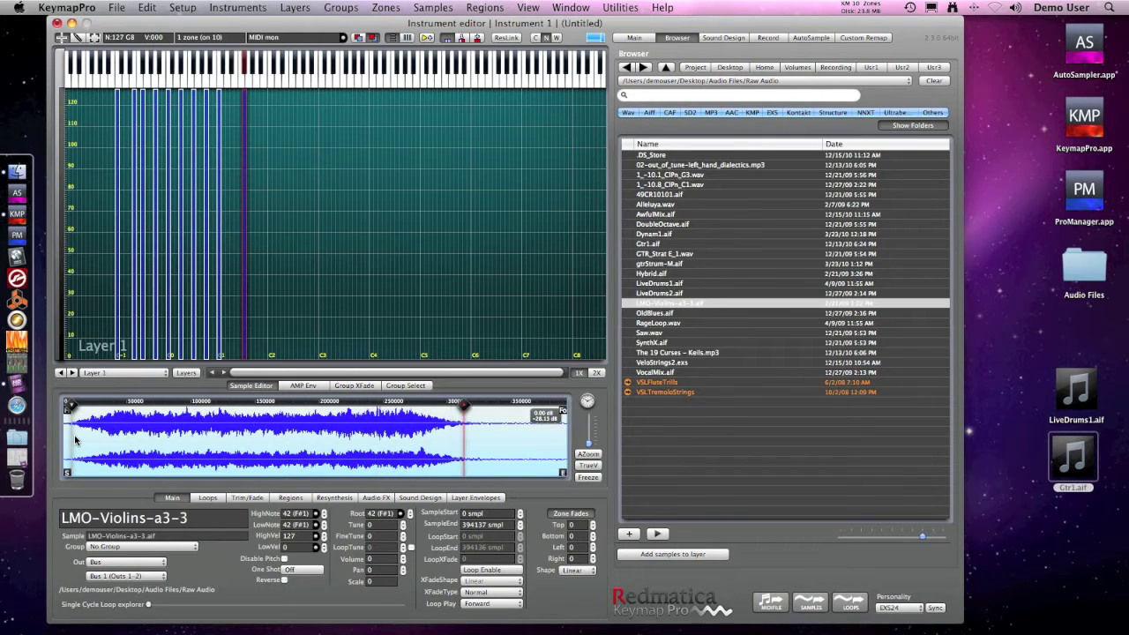
pyautogui.moveTo(249, 439); pyautogui.dragTo(506, 441)
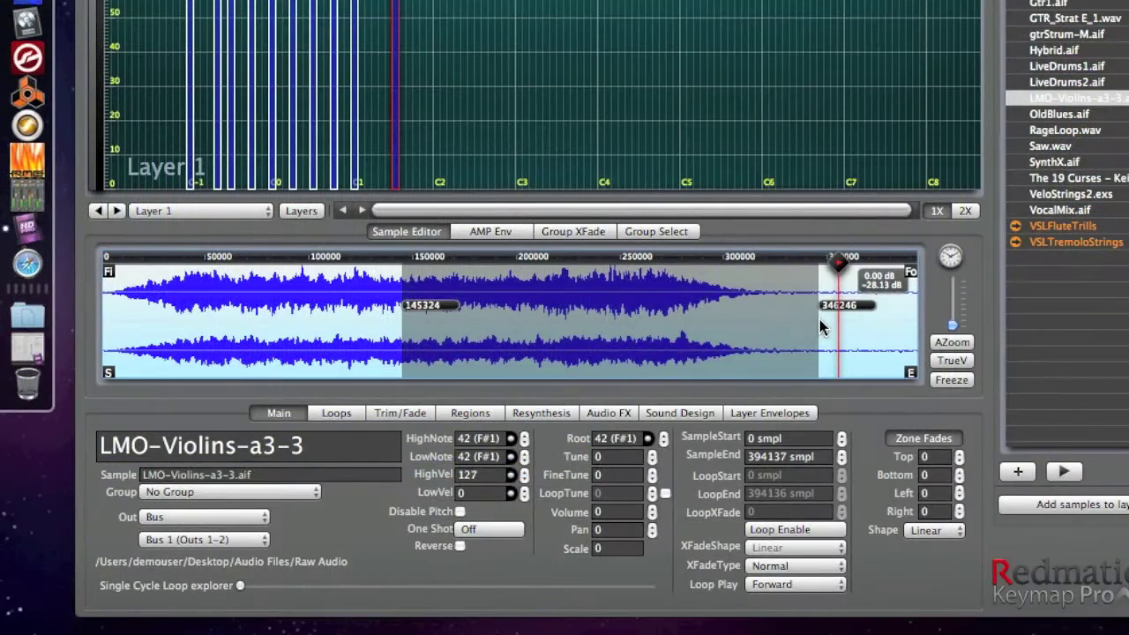
pyautogui.hotkey('alt', 'l')
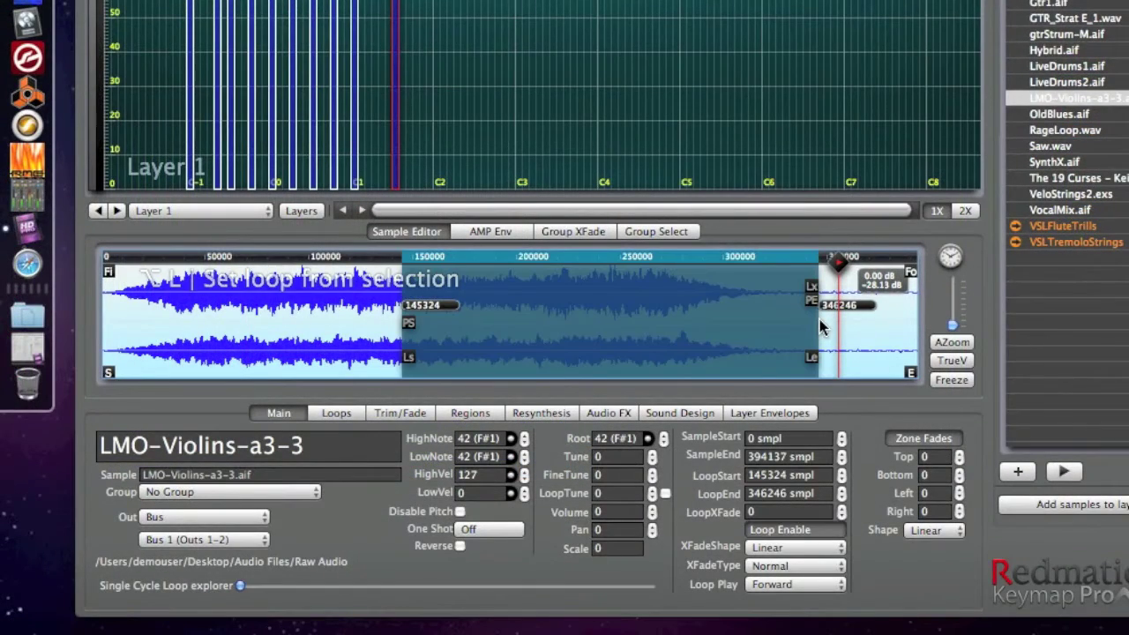
# Set the crossfade type of the LMO-Violins-a3-3 loop to Penrose Machine.
pyautogui.click(342, 416)
pyautogui.click(306, 582)
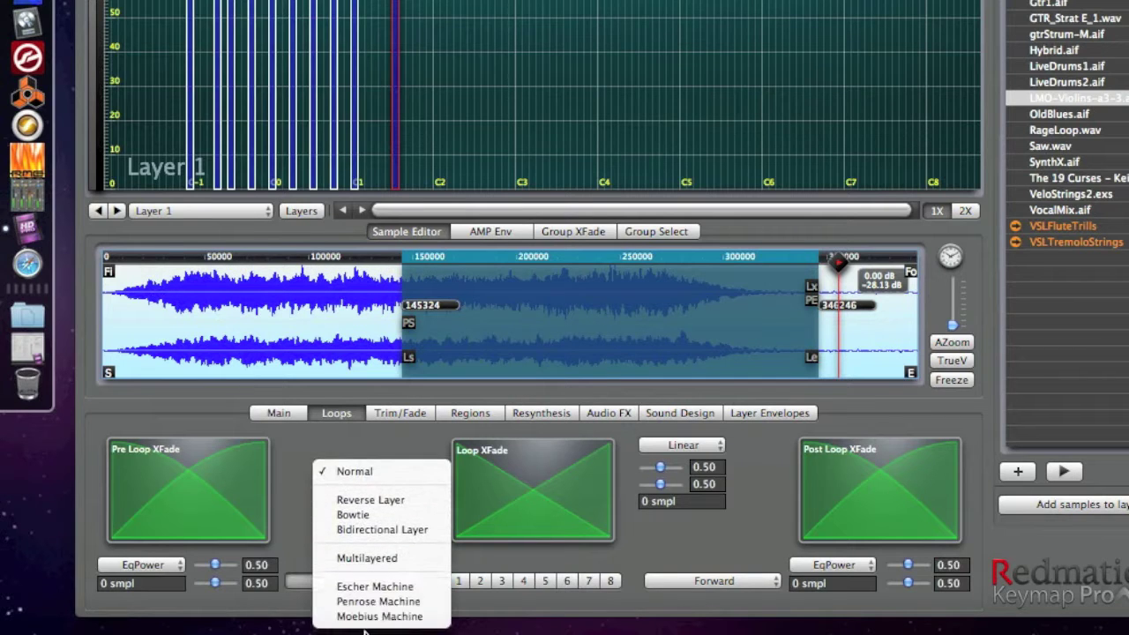
pyautogui.click(379, 601)
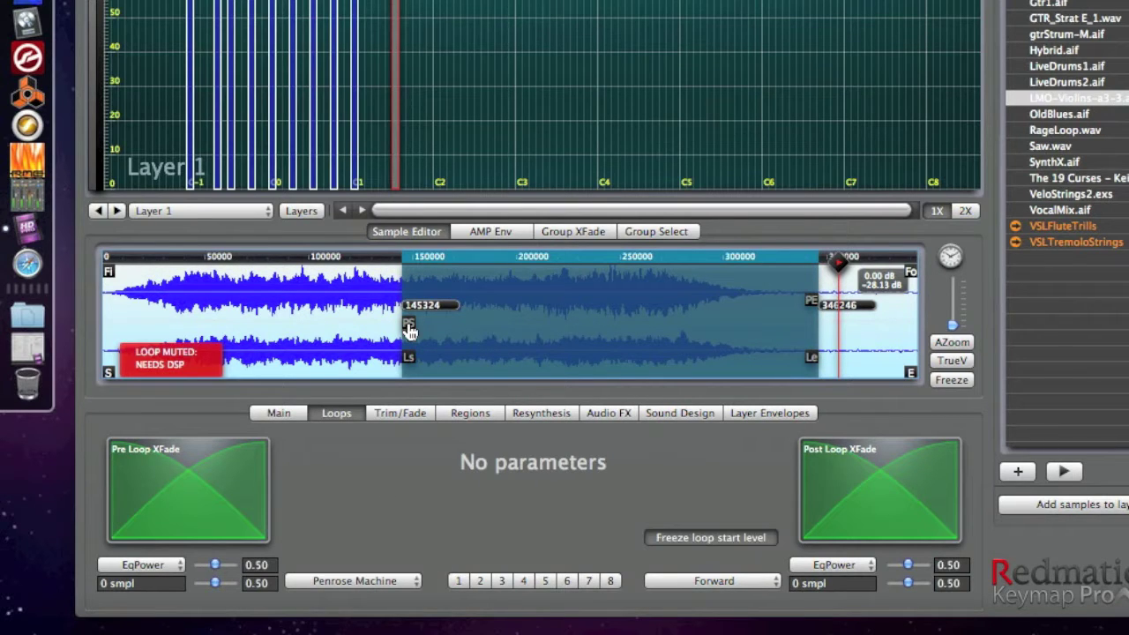
# Give the violin loop a pre-loop crossfade of about 62754 samples, turn on TrueV, and audition it from near the start.
pyautogui.moveTo(408, 329); pyautogui.dragTo(278, 329)
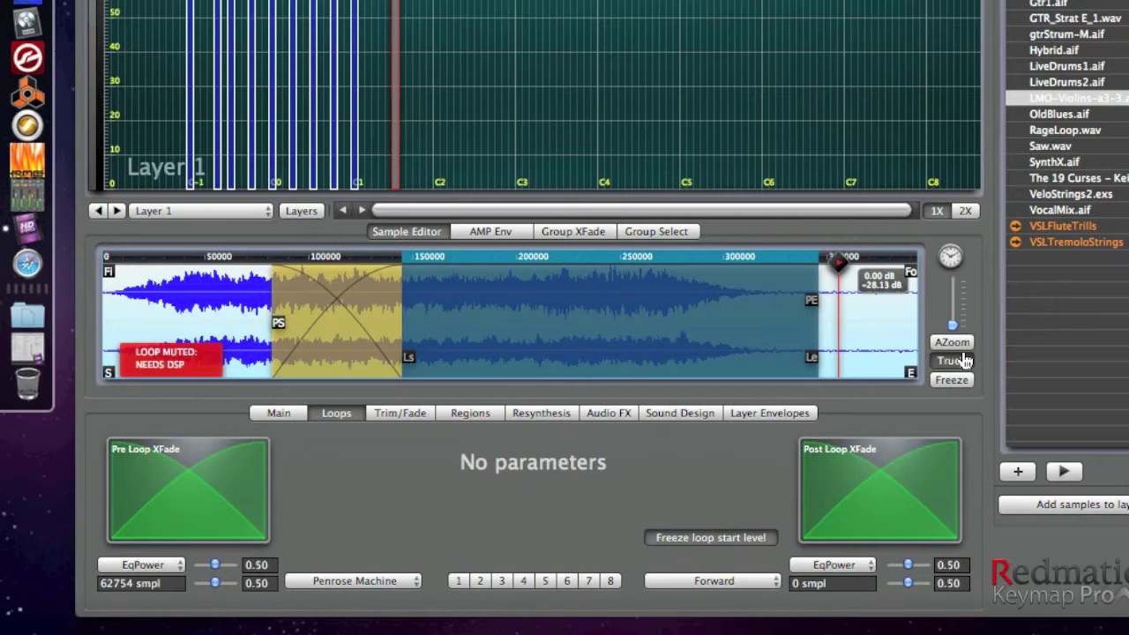
pyautogui.click(965, 361)
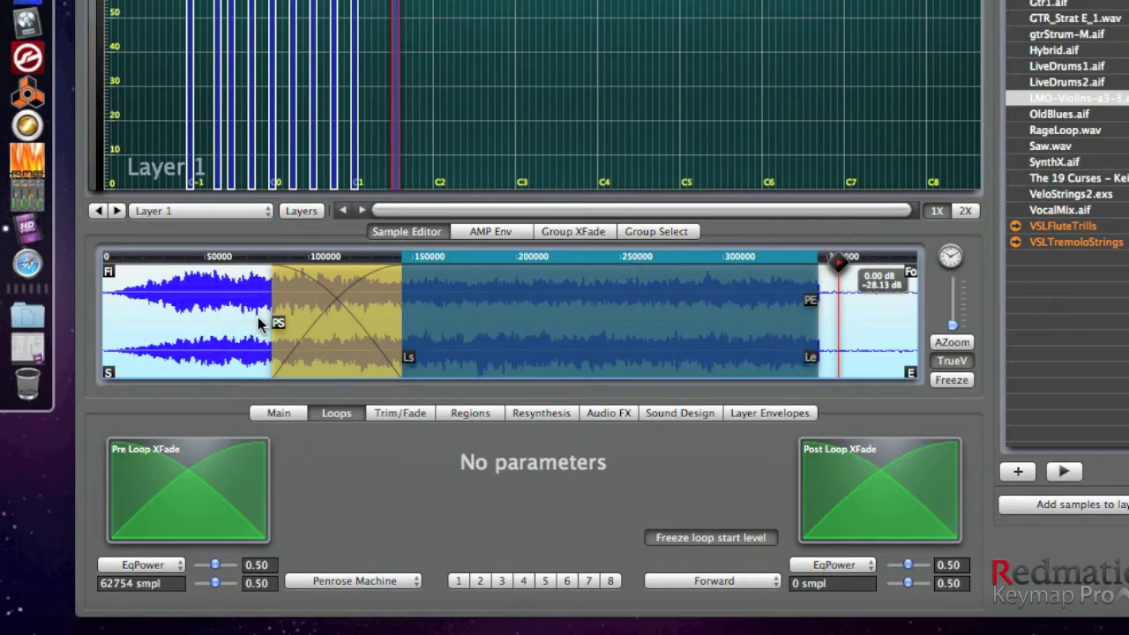
pyautogui.click(125, 316)
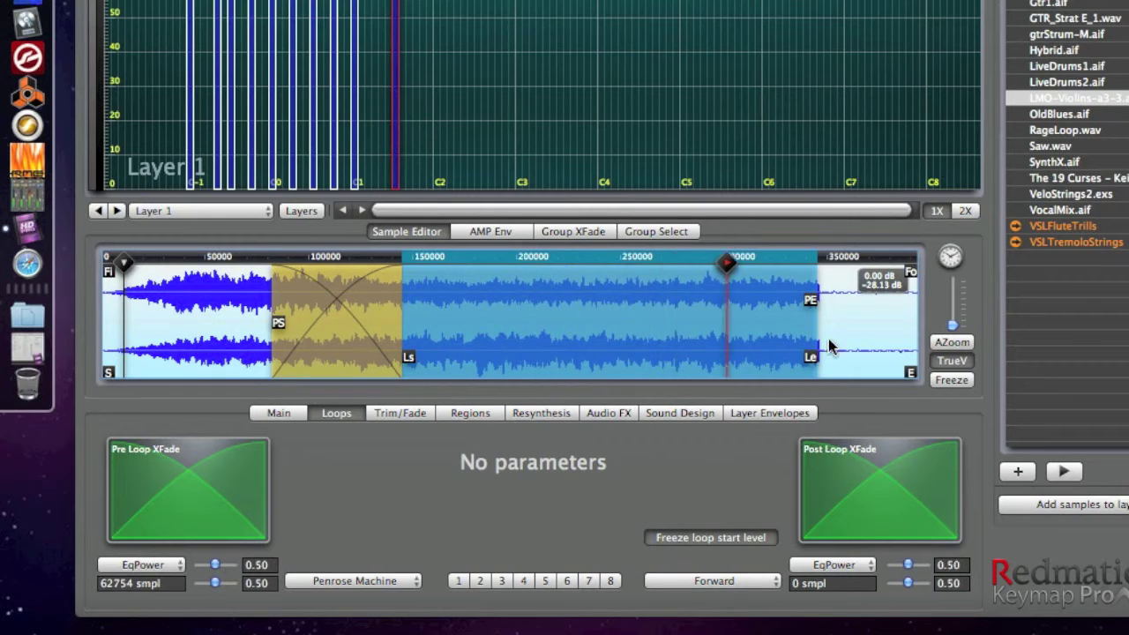
# Extend the violin loop's end past 350000 samples, shorten it to about 225000 samples, and audition it from near the start.
pyautogui.moveTo(814, 359); pyautogui.dragTo(864, 361)
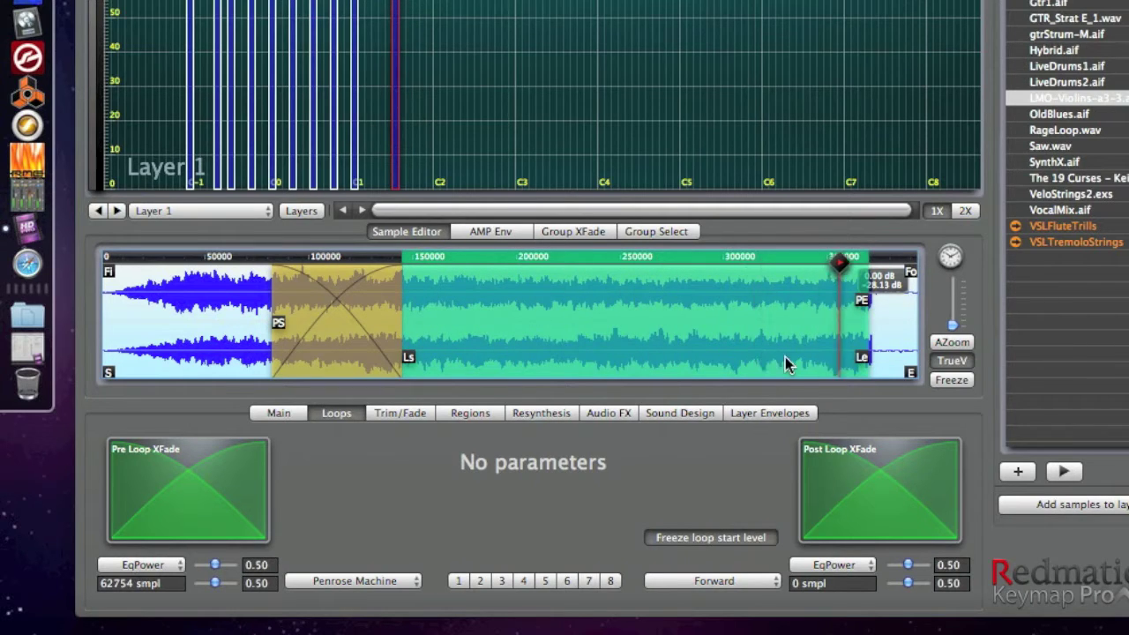
pyautogui.moveTo(862, 362); pyautogui.dragTo(567, 364)
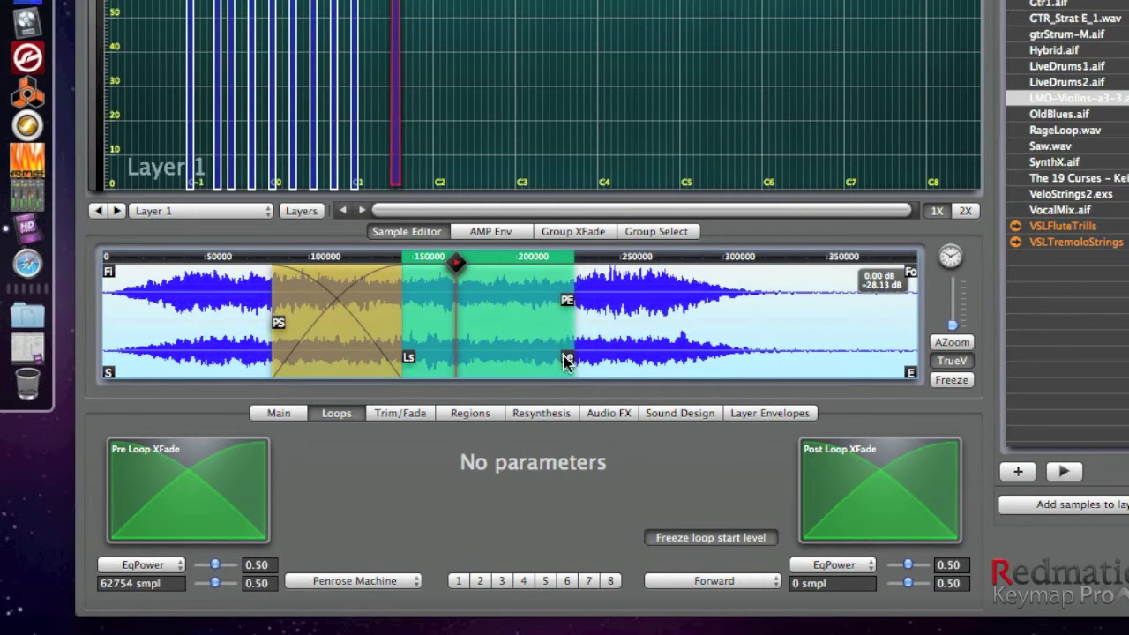
pyautogui.click(144, 331)
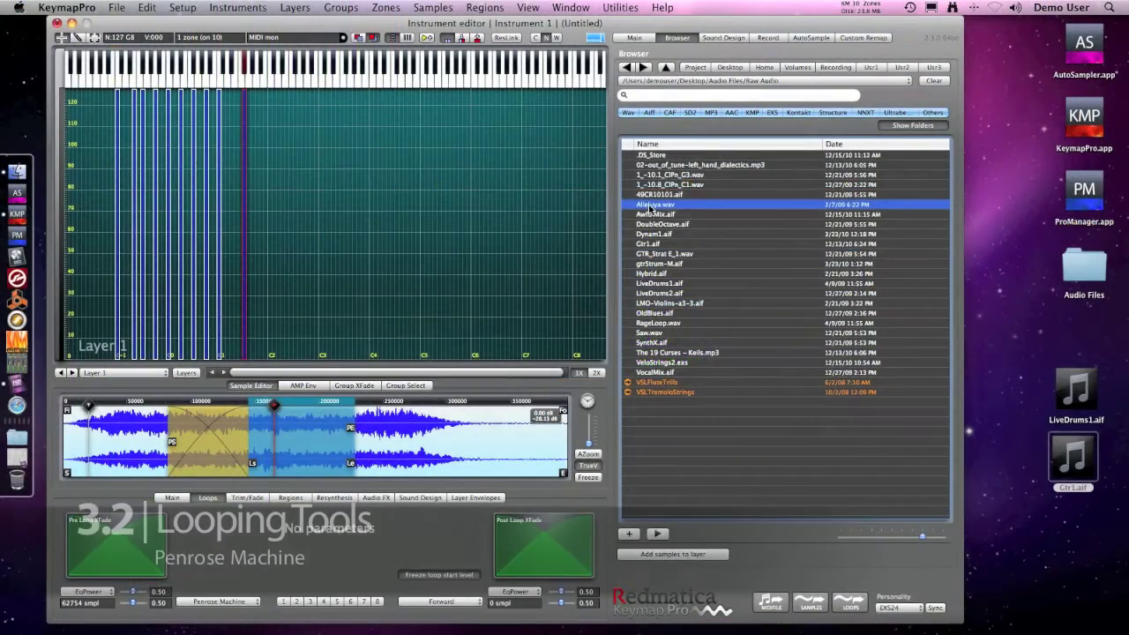
# Add Alleluya.wav to Layer 1 just below C2 and set its loop from a selection of about 152523 to 228221 samples.
pyautogui.moveTo(656, 204); pyautogui.dragTo(264, 225)
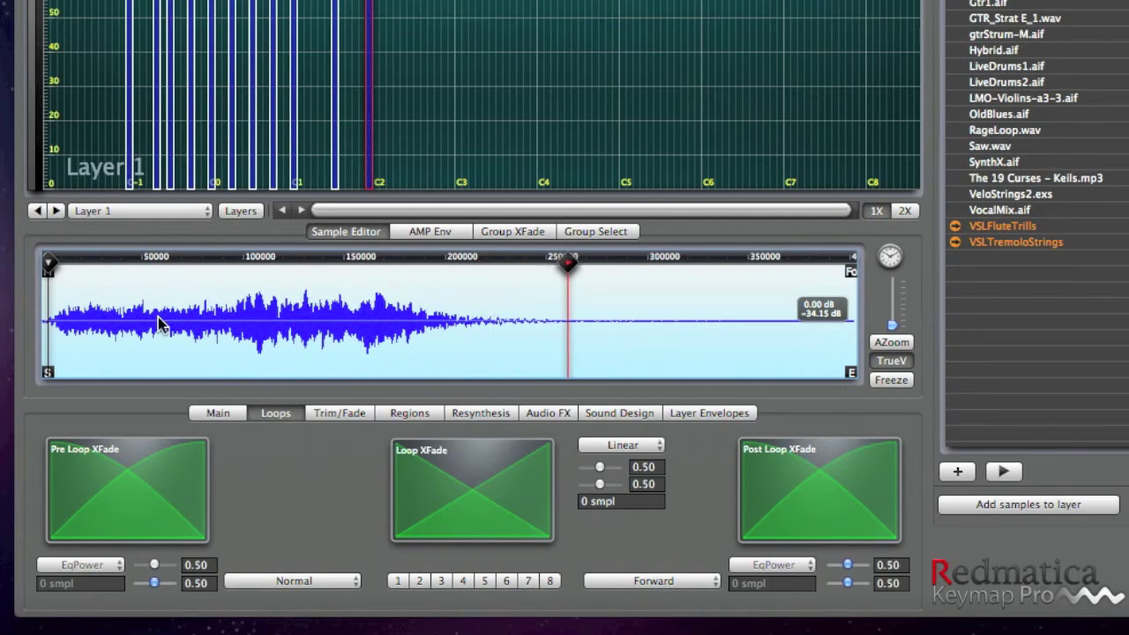
pyautogui.moveTo(349, 313); pyautogui.dragTo(501, 309)
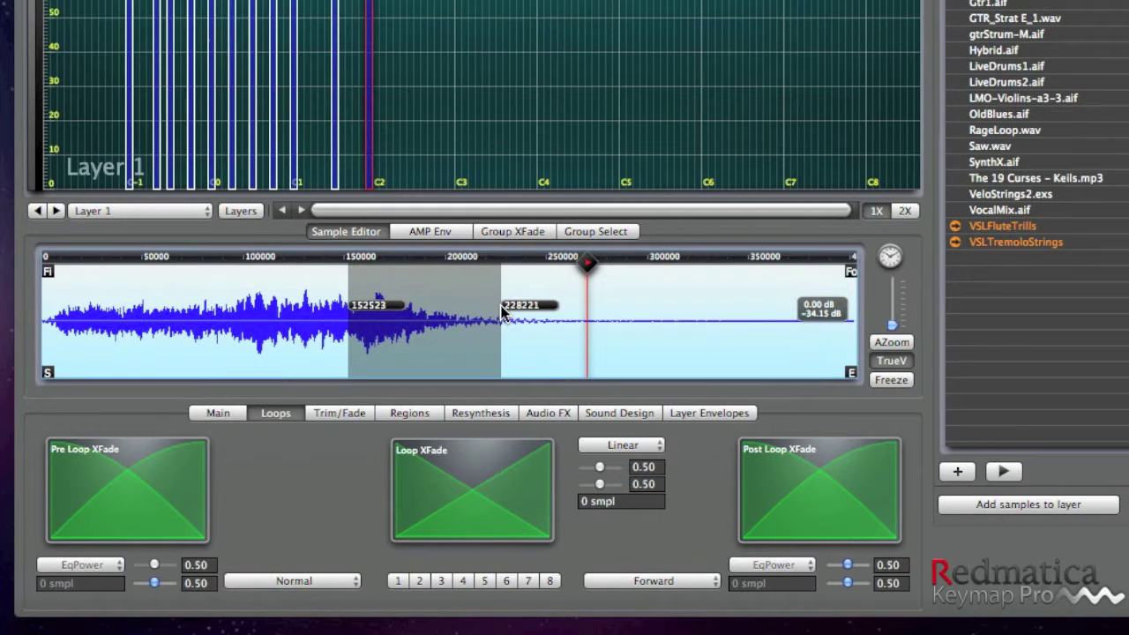
pyautogui.hotkey('alt', 'l')
# Give the Alleluya loop a pre-loop crossfade of about 22596 samples and set its crossfade type to Penrose Machine.
pyautogui.moveTo(354, 334); pyautogui.dragTo(310, 329)
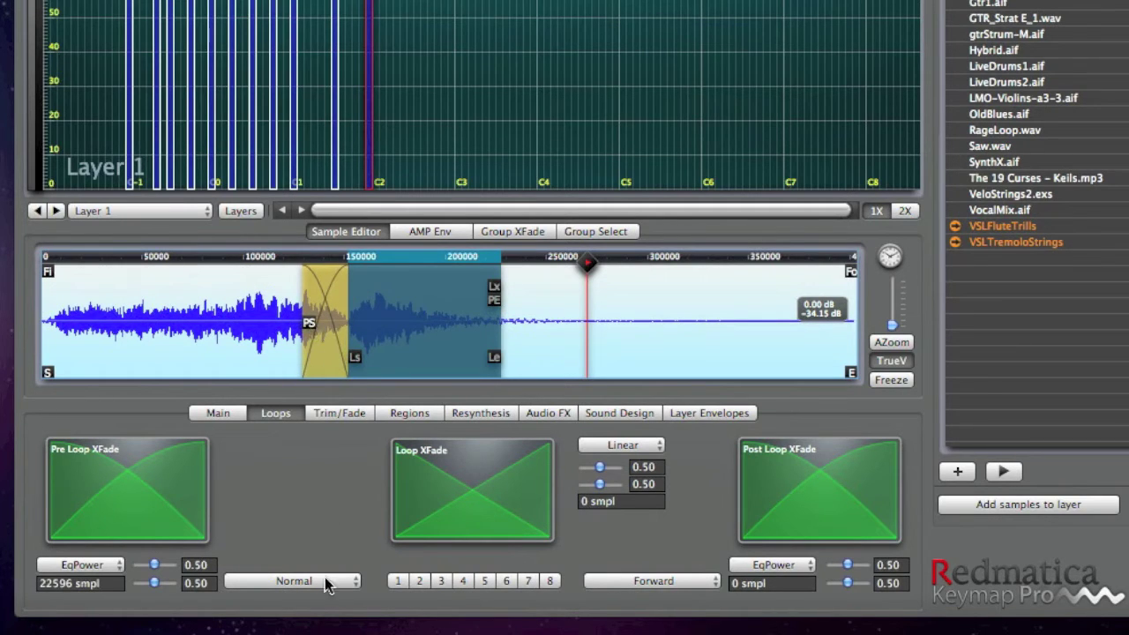
pyautogui.click(326, 584)
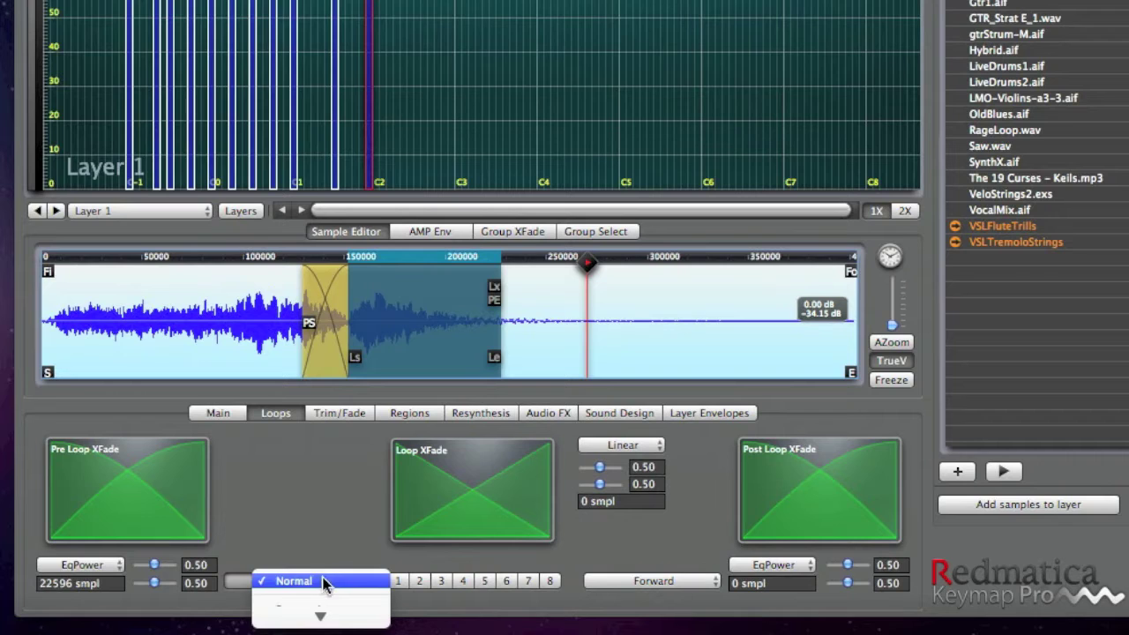
pyautogui.click(317, 601)
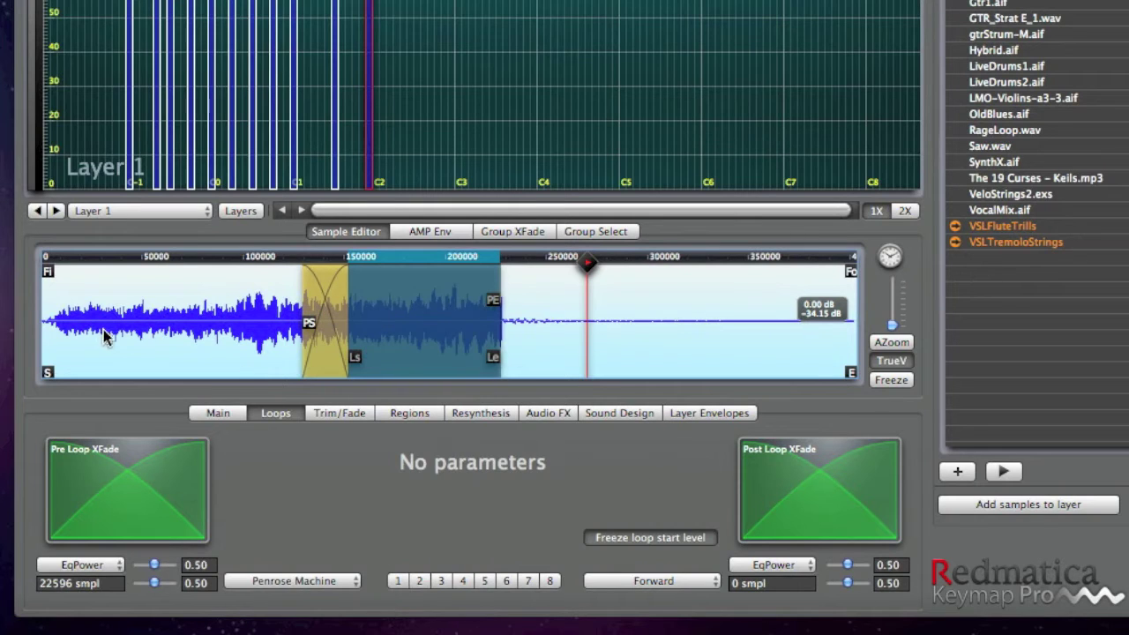
# Audition the Alleluya loop from near the start, extend the loop end to about 330000 samples, and audition it again.
pyautogui.click(75, 338)
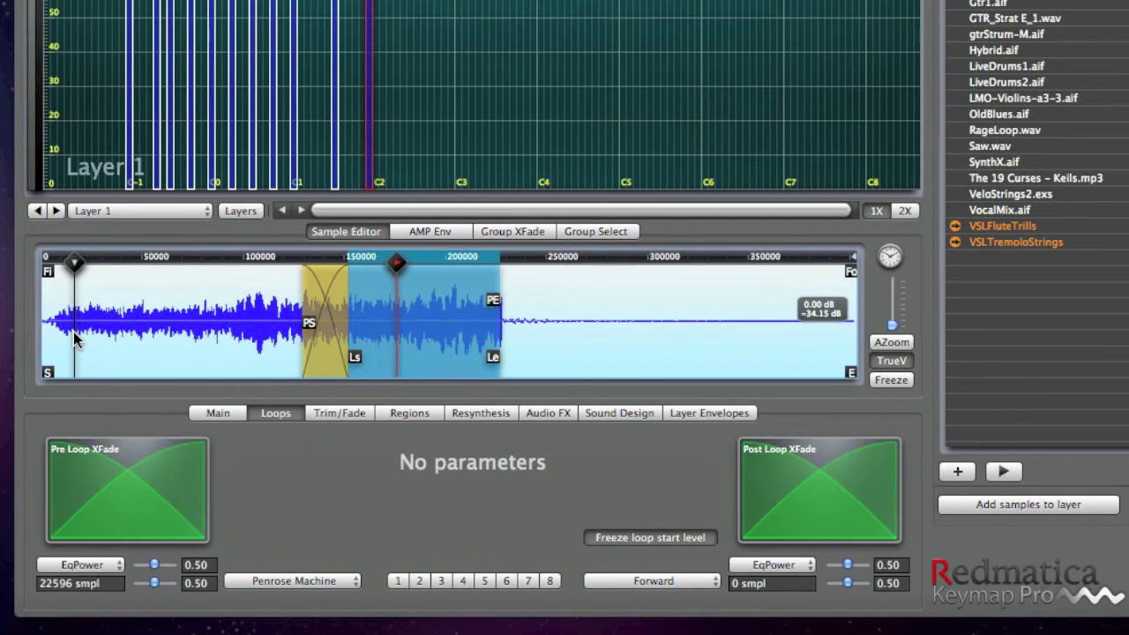
pyautogui.moveTo(499, 357); pyautogui.dragTo(703, 358)
pyautogui.click(72, 334)
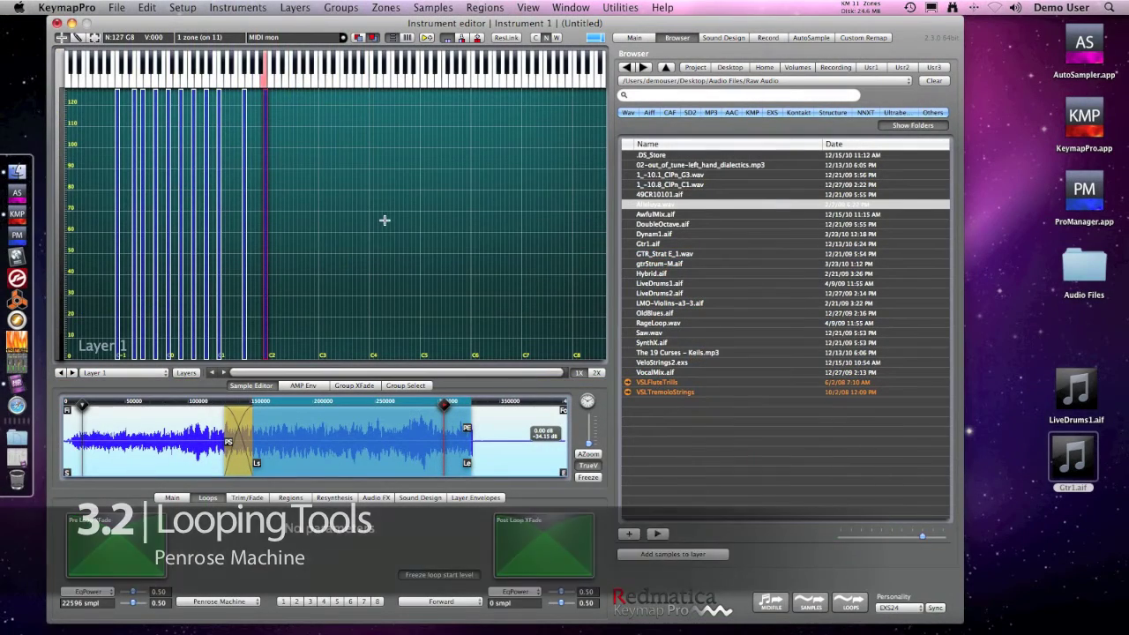
# Add Hybrid.aif to Layer 1 between C2 and C3 and audition it from about 133000 samples.
pyautogui.click(990, 54)
pyautogui.moveTo(650, 276); pyautogui.dragTo(256, 325)
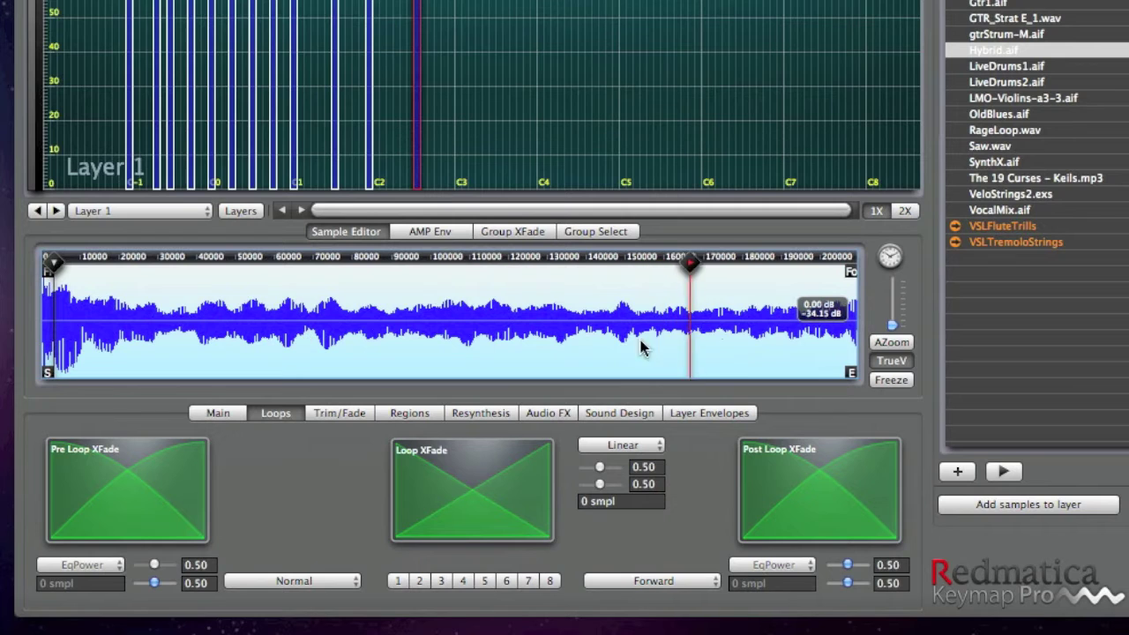
pyautogui.click(566, 340)
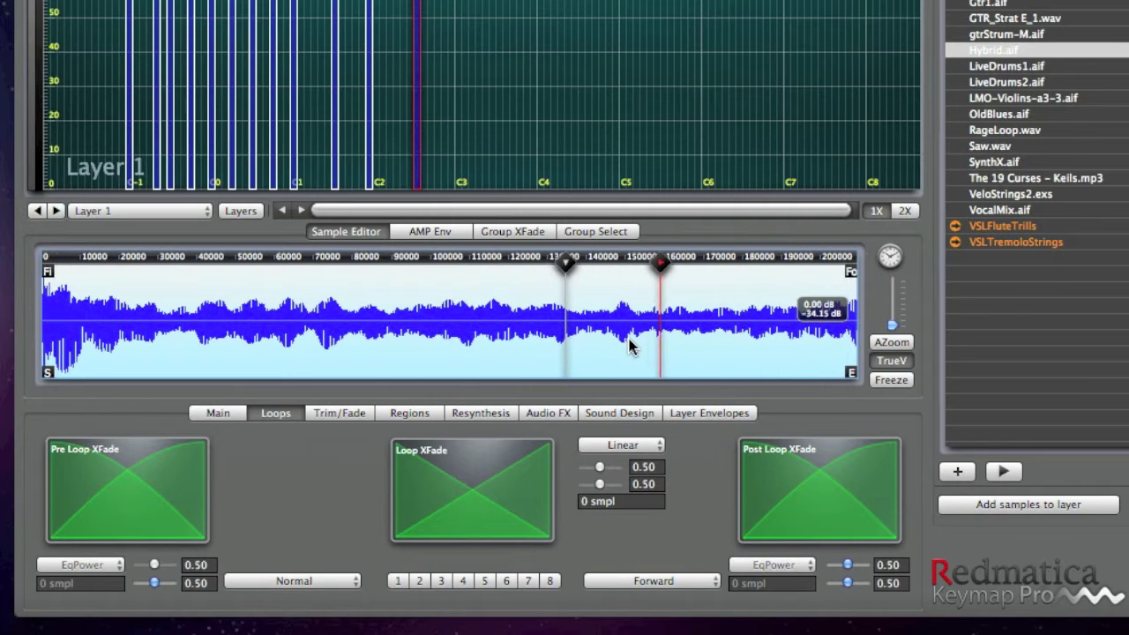
# Inspect the Hybrid waveform closely around 145375–173805 and 156159–160733 samples, and audition it from about 37000 samples.
pyautogui.moveTo(621, 326); pyautogui.dragTo(733, 328)
pyautogui.press('s')
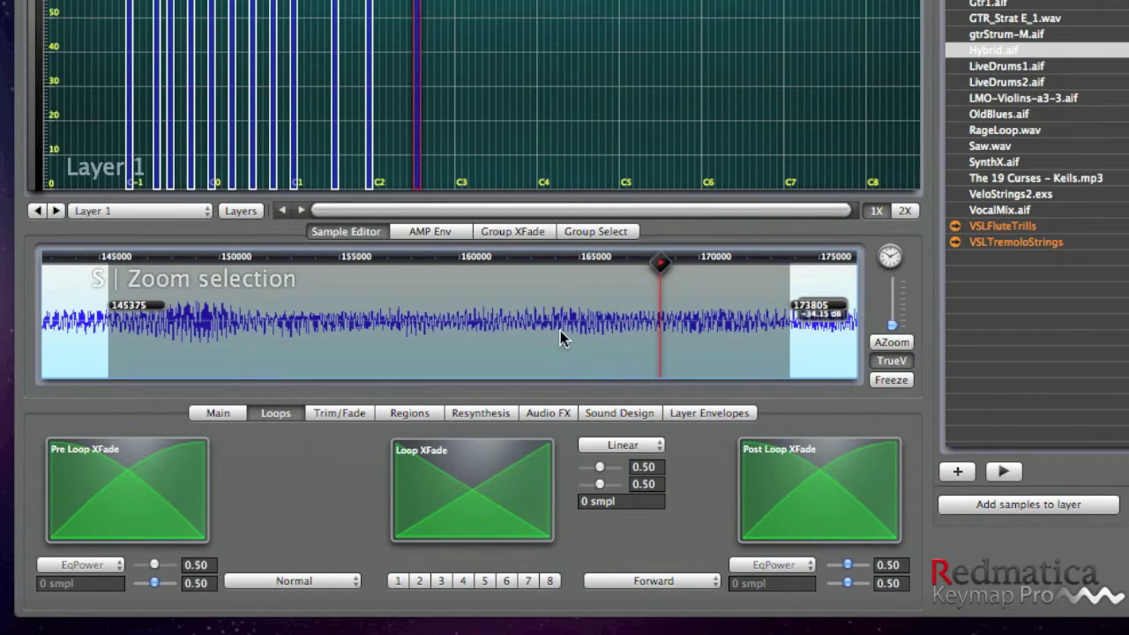
pyautogui.click(81, 291)
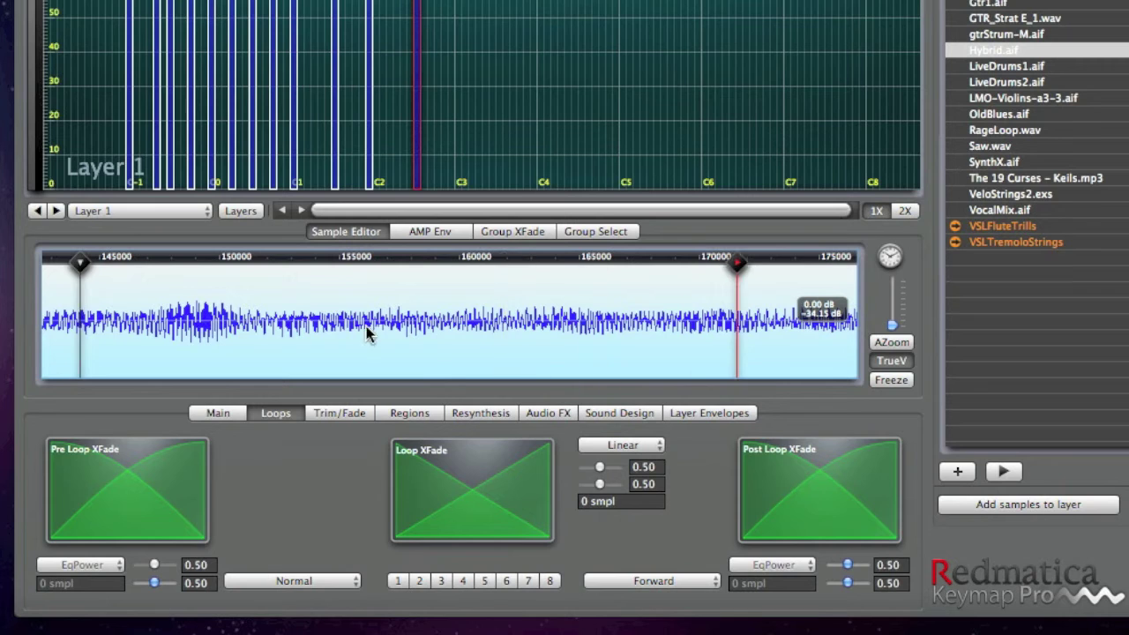
pyautogui.moveTo(366, 329); pyautogui.dragTo(476, 331)
pyautogui.press('s')
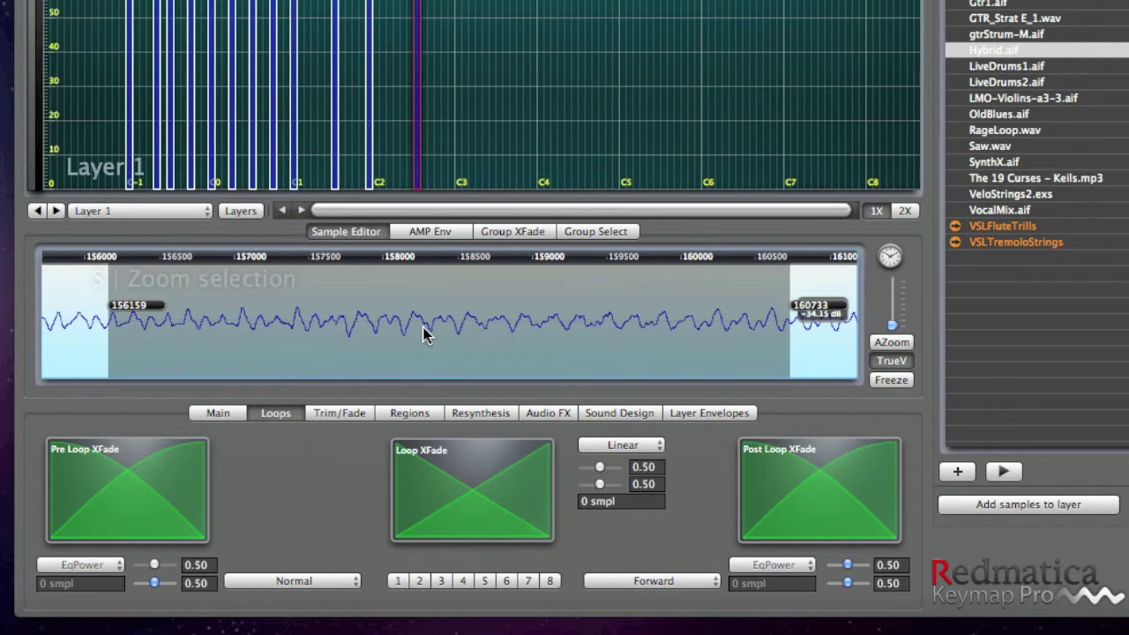
pyautogui.press('a')
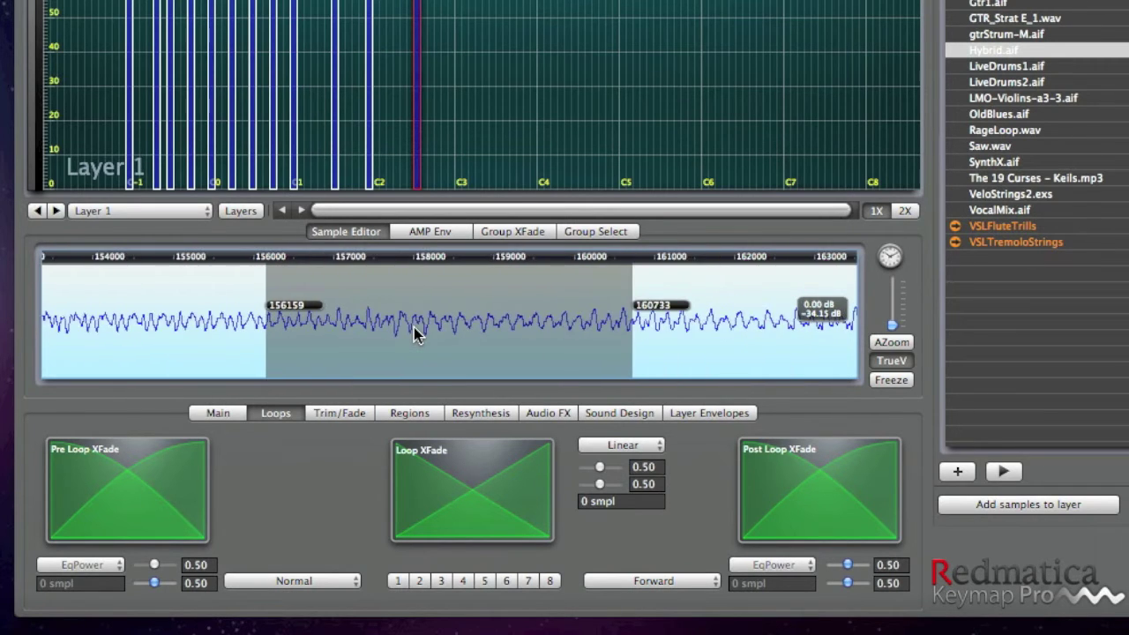
pyautogui.click(190, 326)
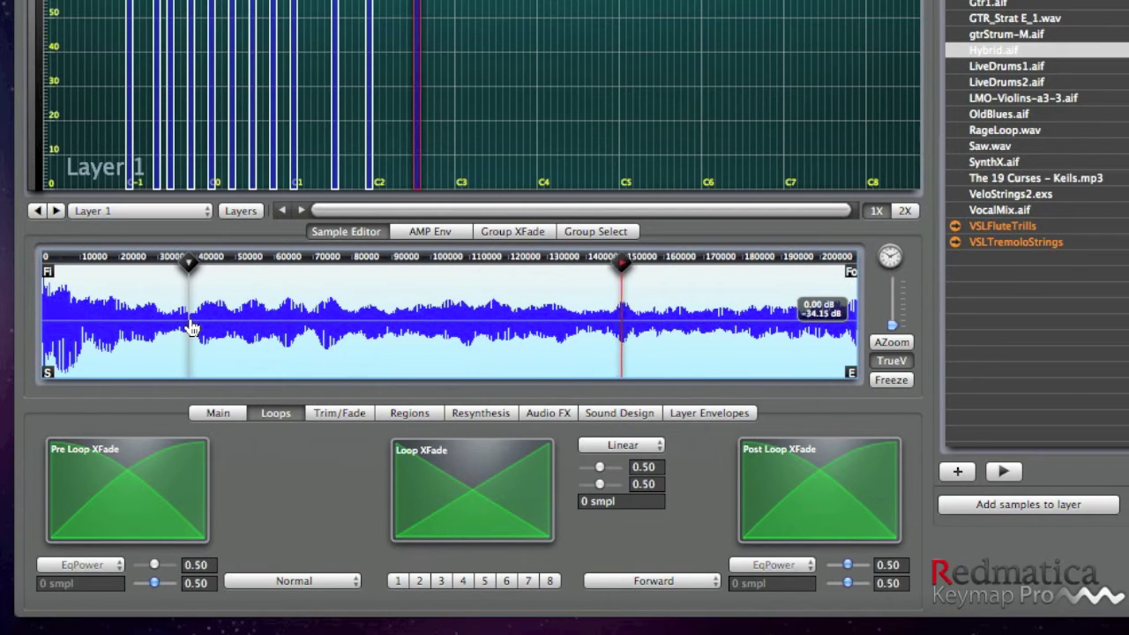
# Set the Hybrid loop from a selection of about 58618 to 206044 samples and set its crossfade type to Penrose Machine.
pyautogui.moveTo(837, 344); pyautogui.dragTo(271, 338)
pyautogui.hotkey('alt', 'l')
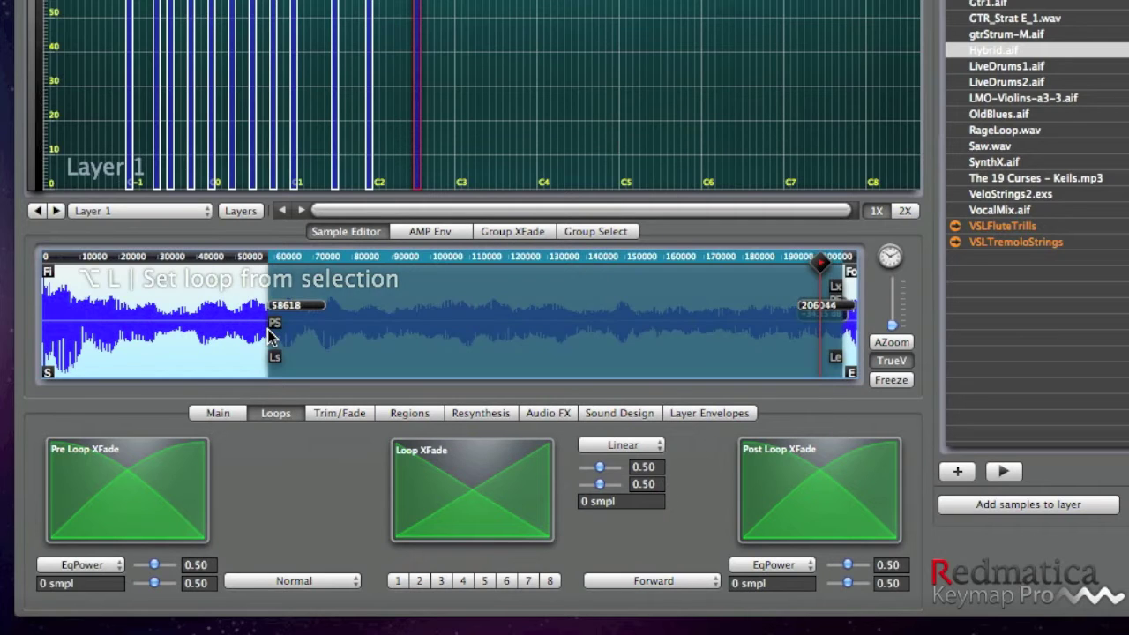
pyautogui.click(273, 578)
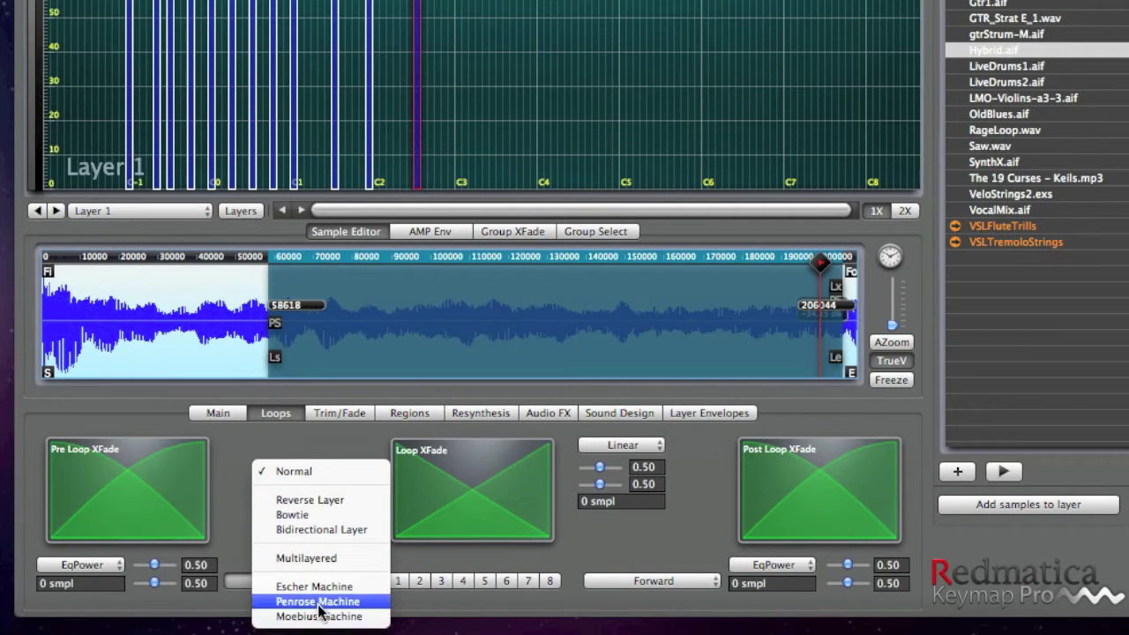
pyautogui.click(314, 380)
# Give the Hybrid loop a pre-loop crossfade of about 31654 samples and shorten the loop end to about 158000 samples.
pyautogui.moveTo(262, 330); pyautogui.dragTo(147, 323)
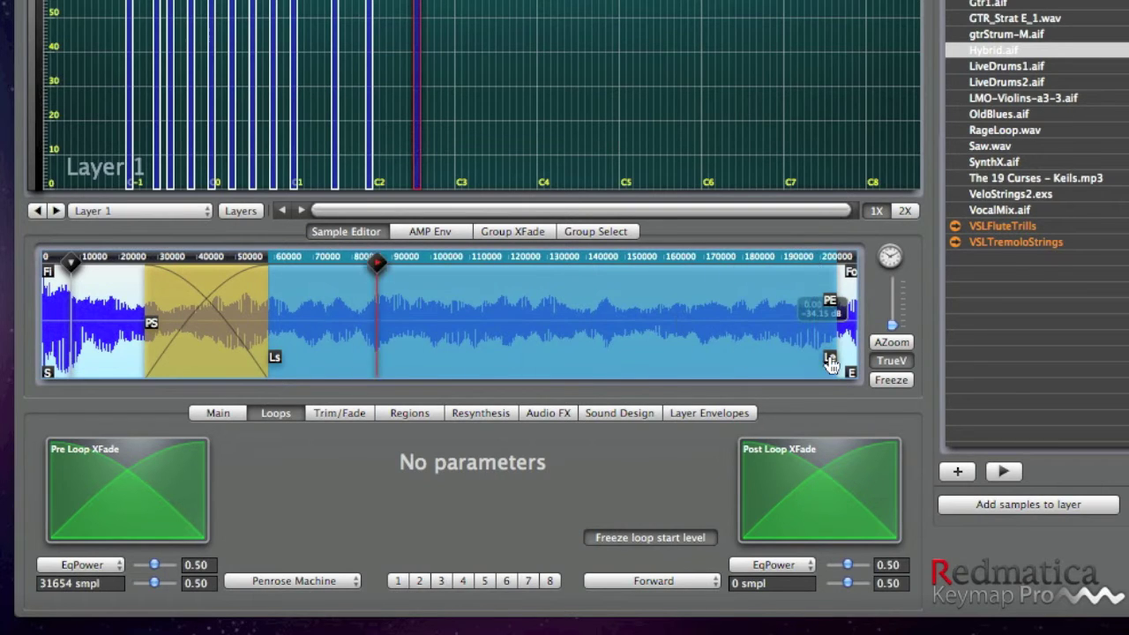
pyautogui.moveTo(814, 363); pyautogui.dragTo(633, 355)
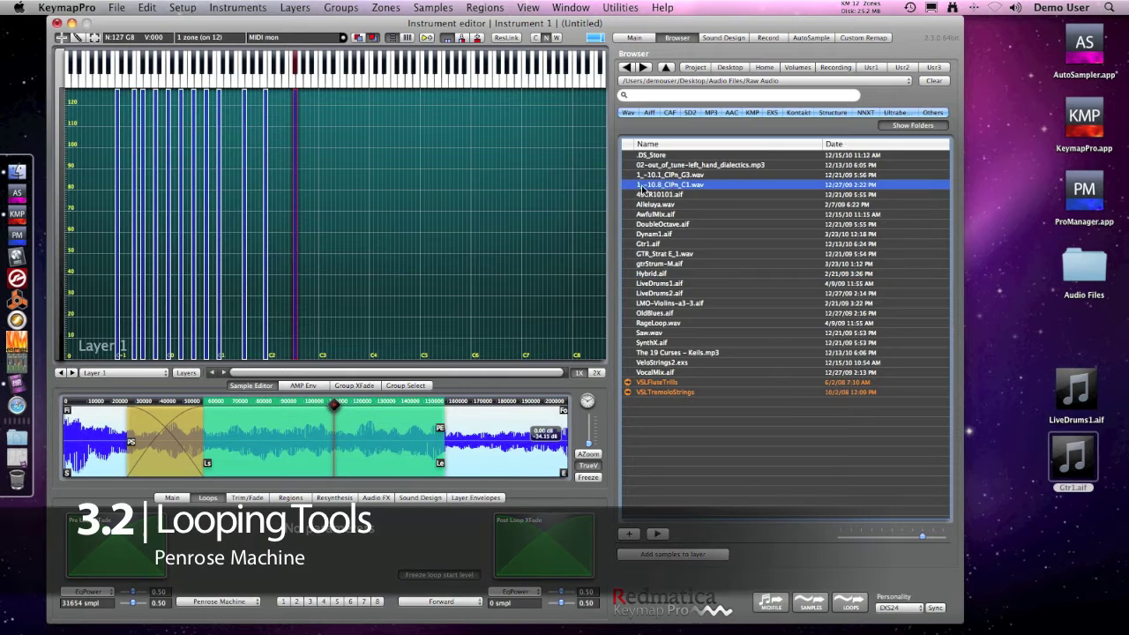
# Add 1_-10.8_CIPn_C1.wav to Layer 1 just below C3 and replace its loop with a selection of about 100522 to 470915 samples.
pyautogui.moveTo(644, 189); pyautogui.dragTo(326, 198)
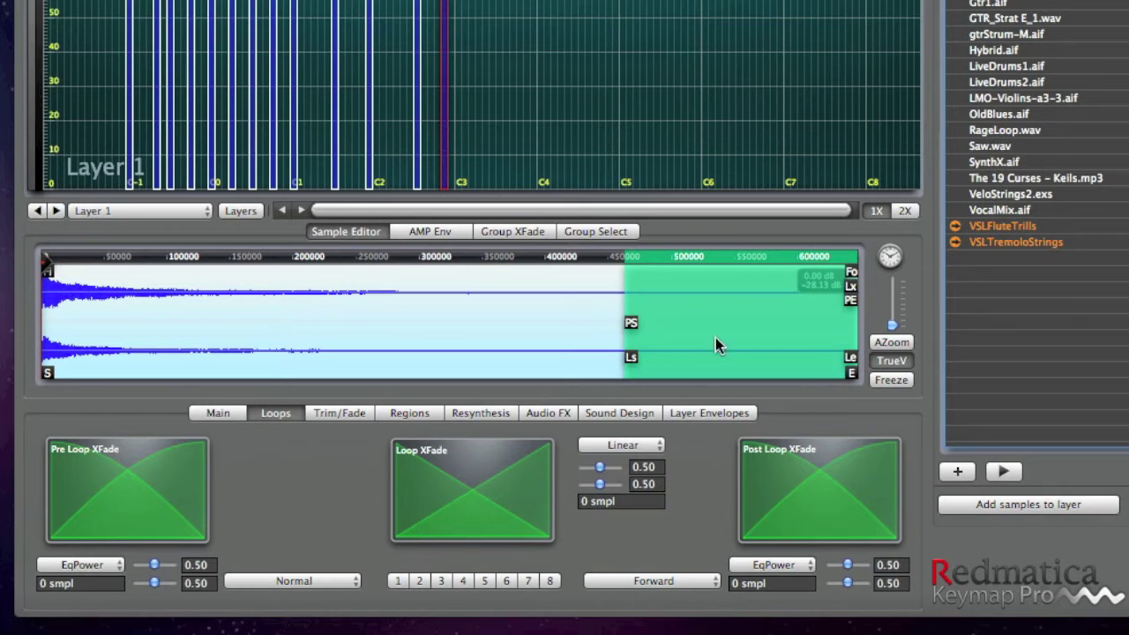
pyautogui.click(426, 310)
pyautogui.press('l')
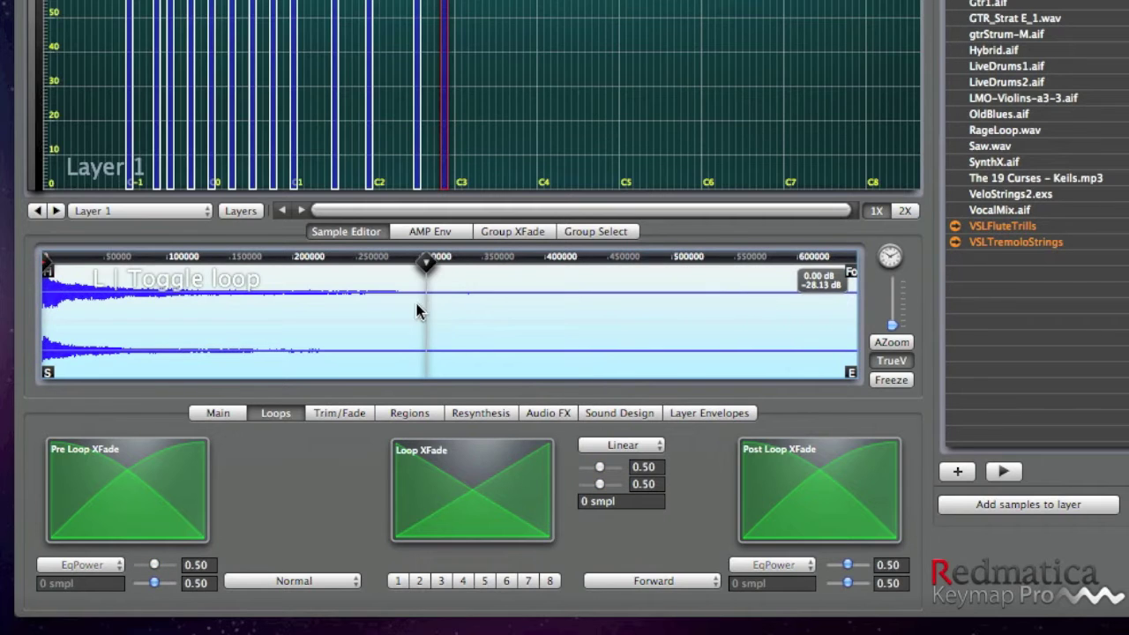
pyautogui.moveTo(167, 327); pyautogui.dragTo(635, 353)
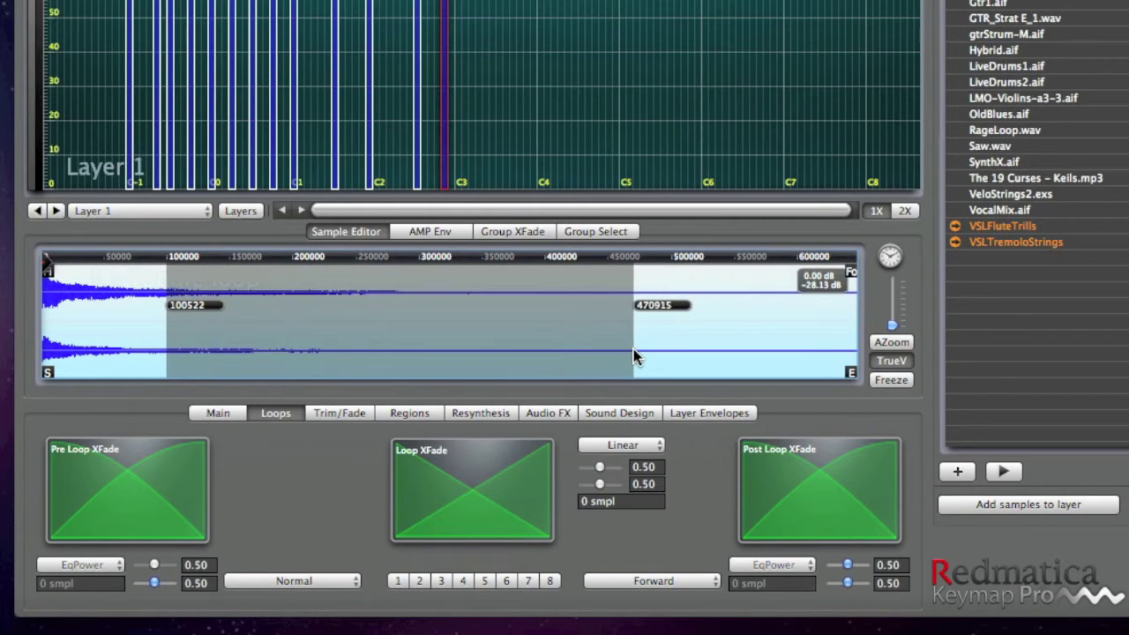
pyautogui.hotkey('alt', 'l')
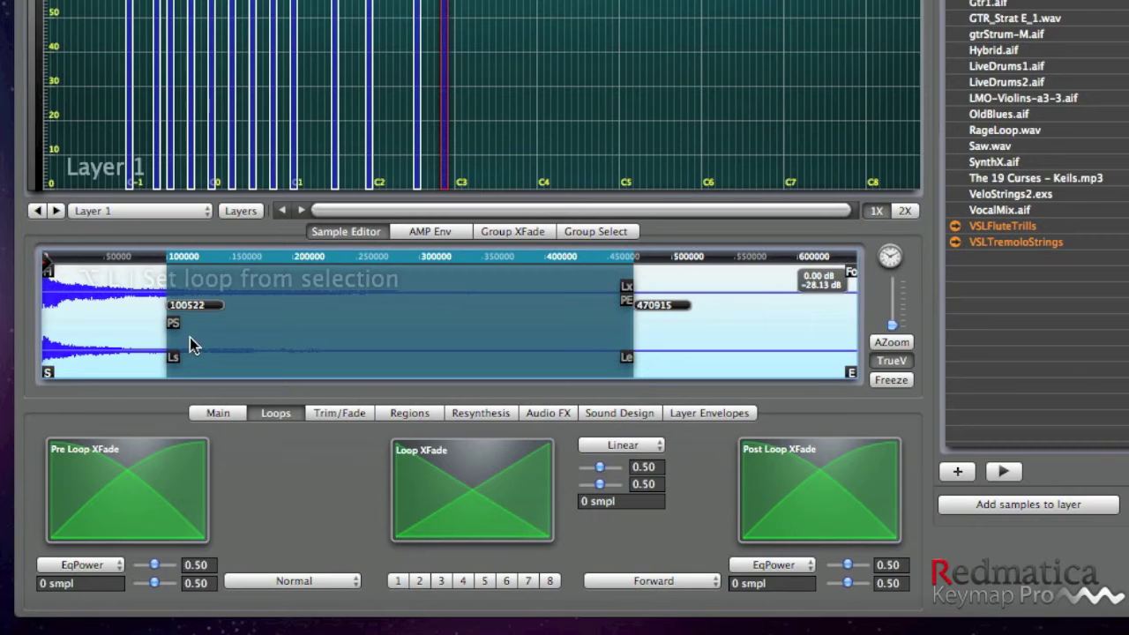
# Give the loop below C3 a pre-loop crossfade of about 79693 samples and set its crossfade type to Penrose Machine.
pyautogui.moveTo(173, 335); pyautogui.dragTo(76, 335)
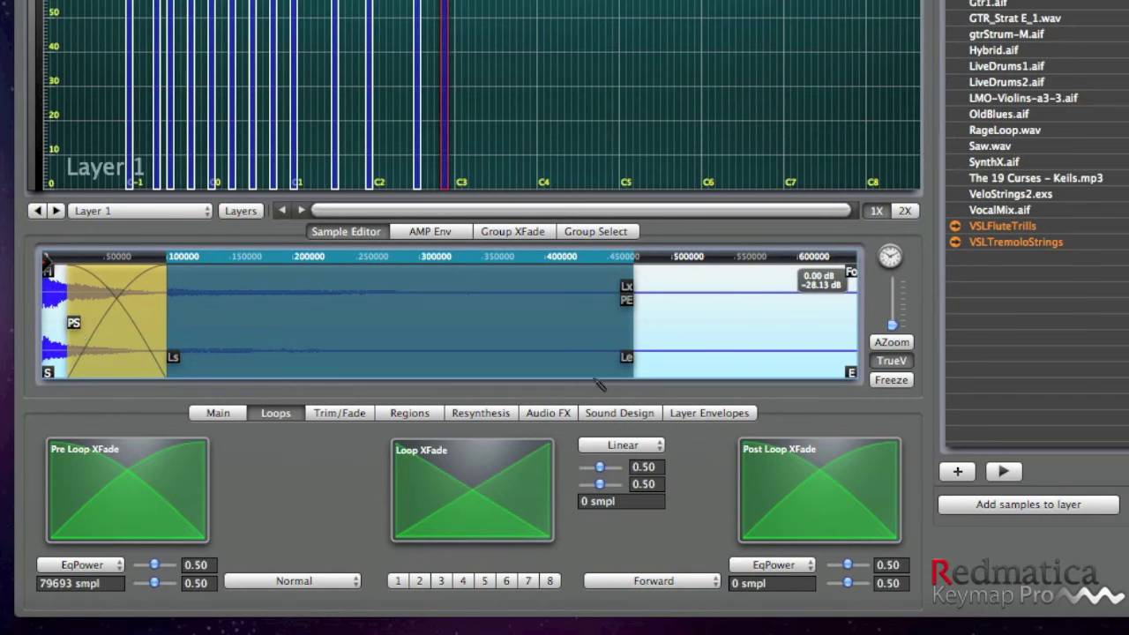
pyautogui.click(335, 590)
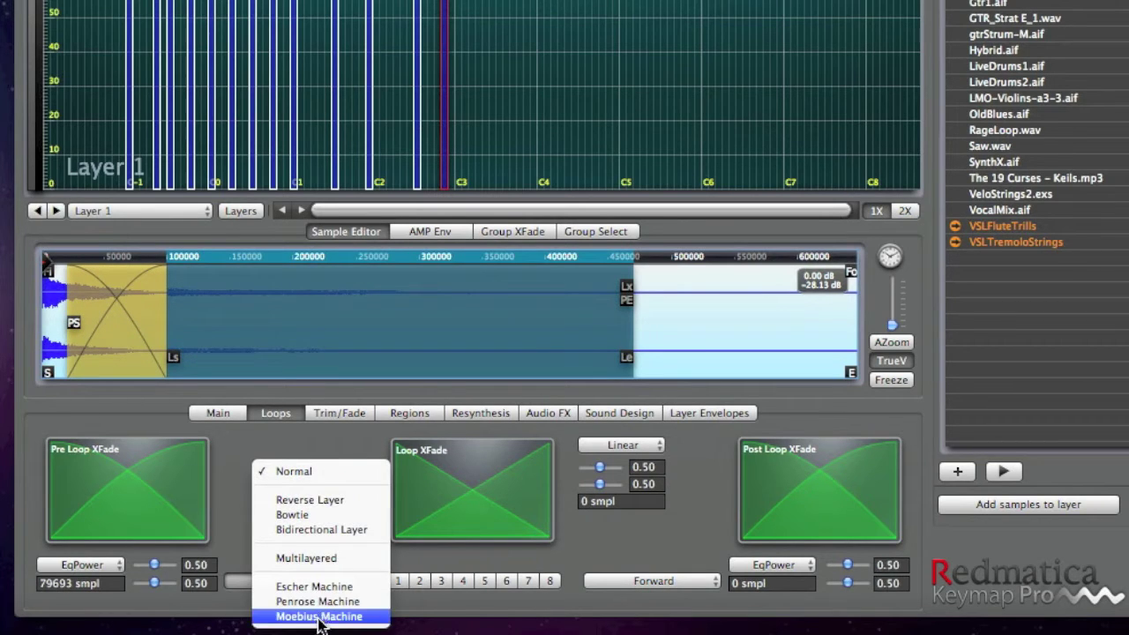
pyautogui.click(779, 229)
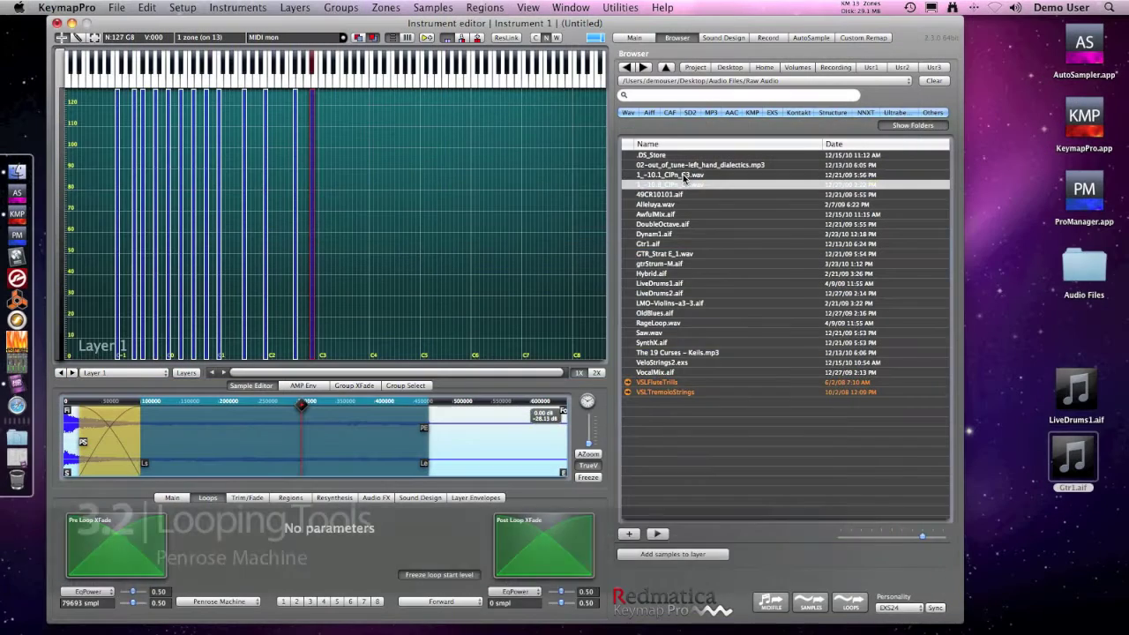
# Add 1_-10.1_CIPn_G3.wav to Layer 1 just above C3 and set its loop from a selection of about 56394 to 269440 samples.
pyautogui.moveTo(1025, 0); pyautogui.dragTo(481, 0)
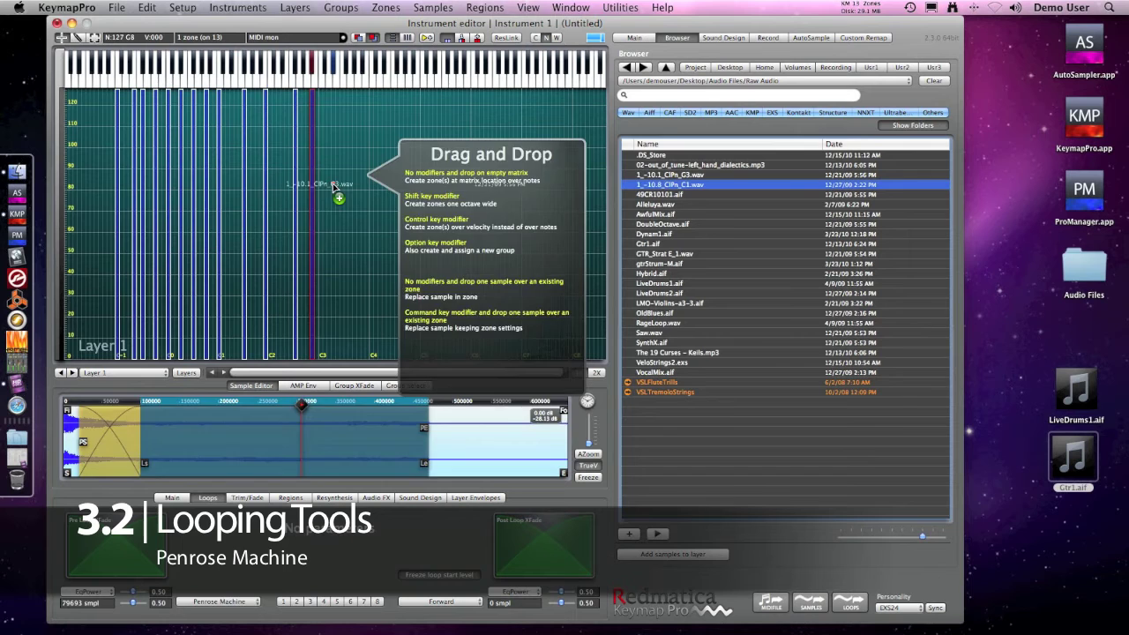
pyautogui.moveTo(334, 183); pyautogui.dragTo(334, 185)
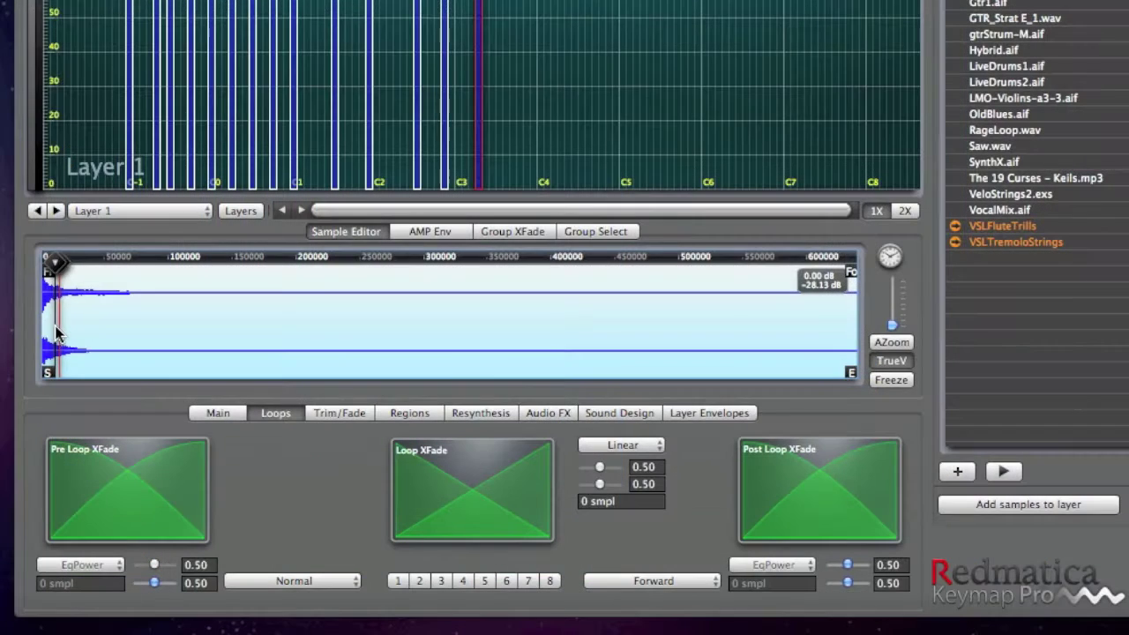
pyautogui.click(72, 448)
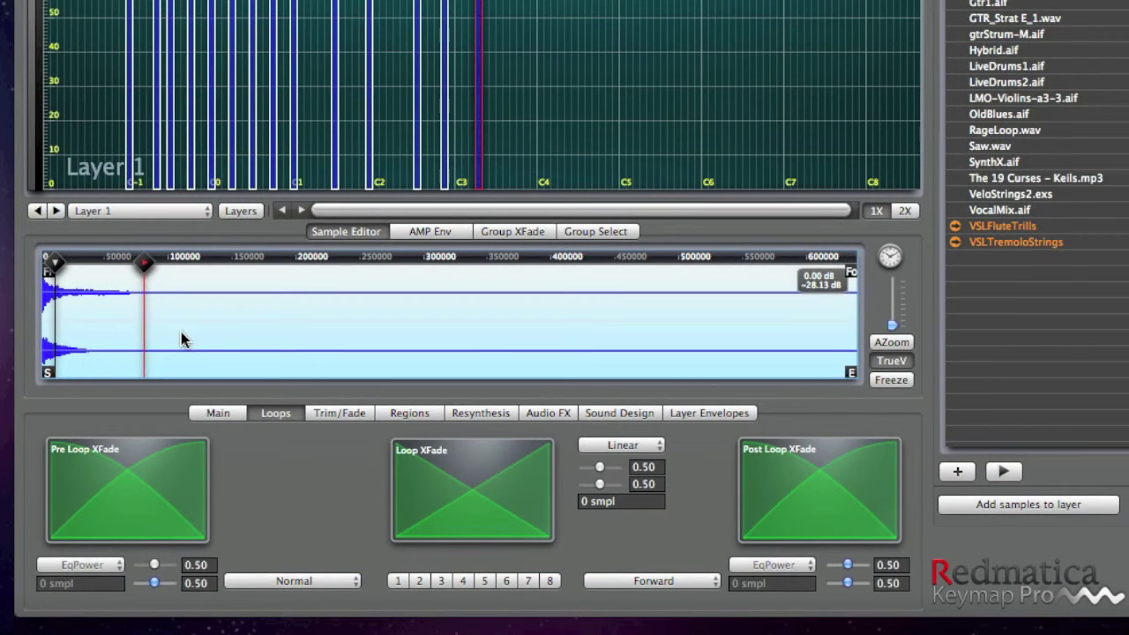
pyautogui.moveTo(112, 336); pyautogui.dragTo(382, 342)
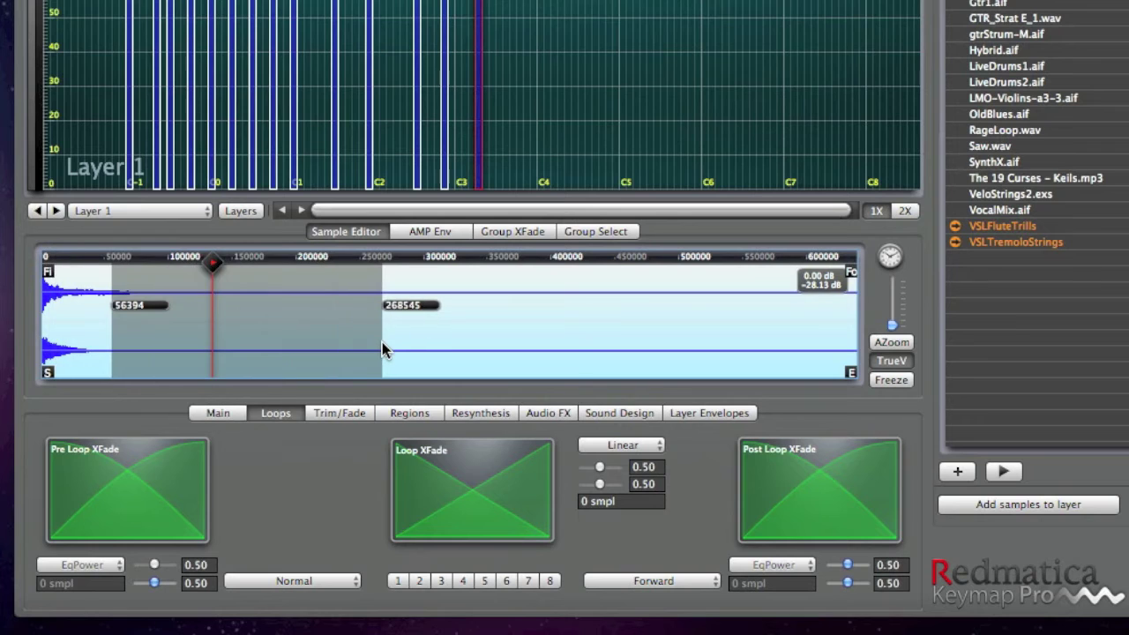
pyautogui.hotkey('alt', 'l')
# Set the crossfade type of the loop above C3 to Penrose Machine with a pre-loop crossfade of about 42967 samples.
pyautogui.click(265, 581)
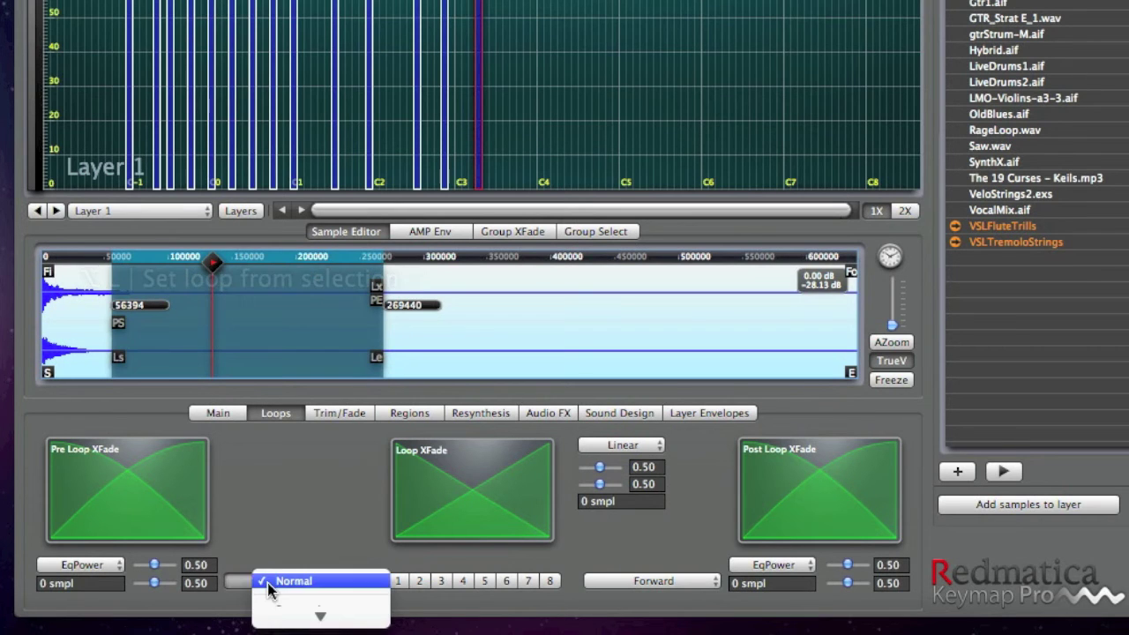
pyautogui.click(294, 601)
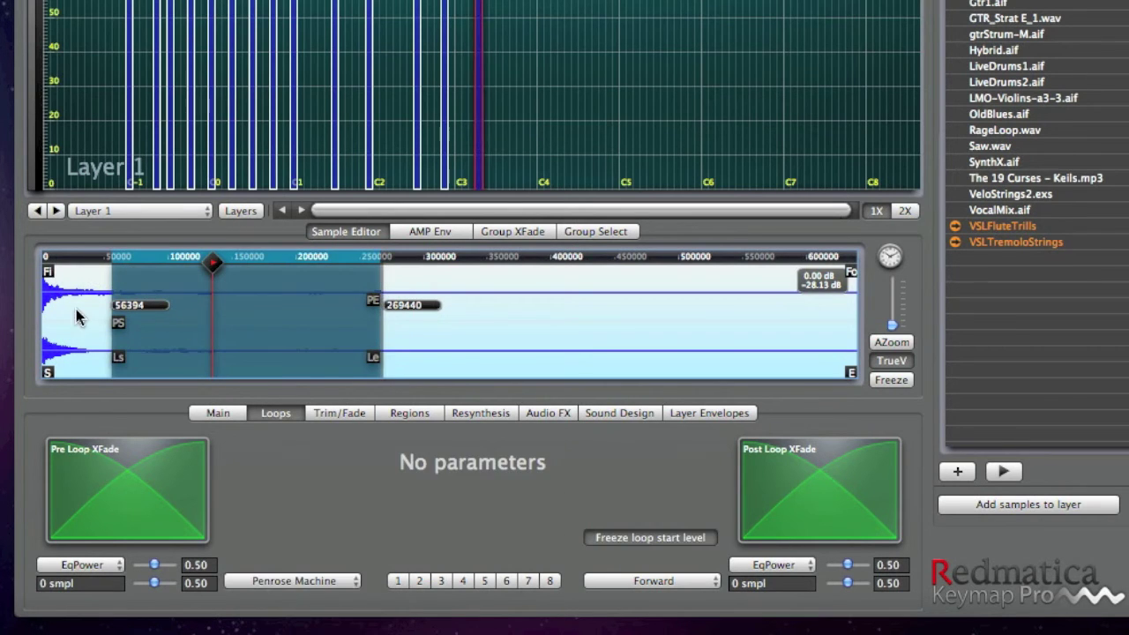
pyautogui.moveTo(118, 327); pyautogui.dragTo(62, 334)
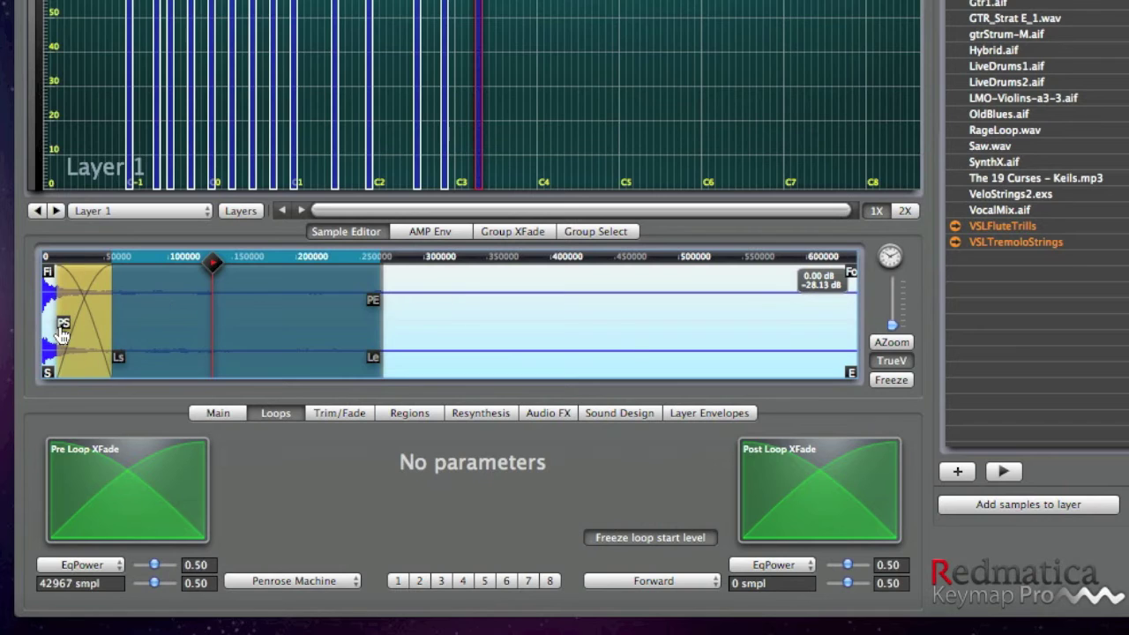
pyautogui.click(623, 351)
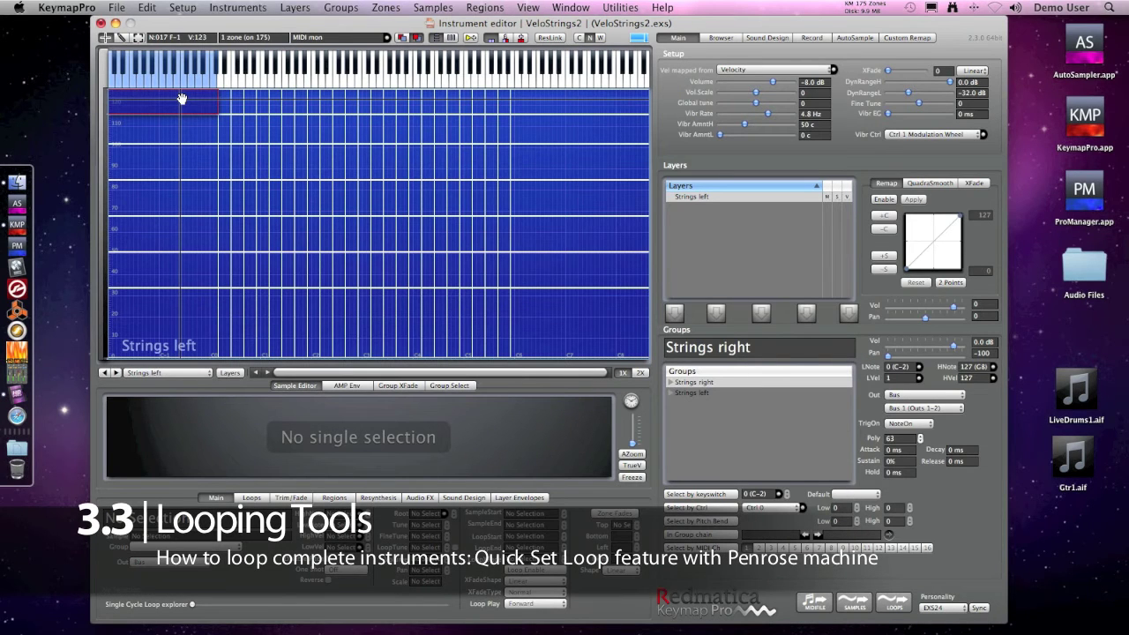
# Apply Quick Set Loops to all VeloStrings2 zones with loop start 50%, loop end 100%, pre- and post-loop crossfades 60% and Penrose Machine mode.
pyautogui.click(182, 99)
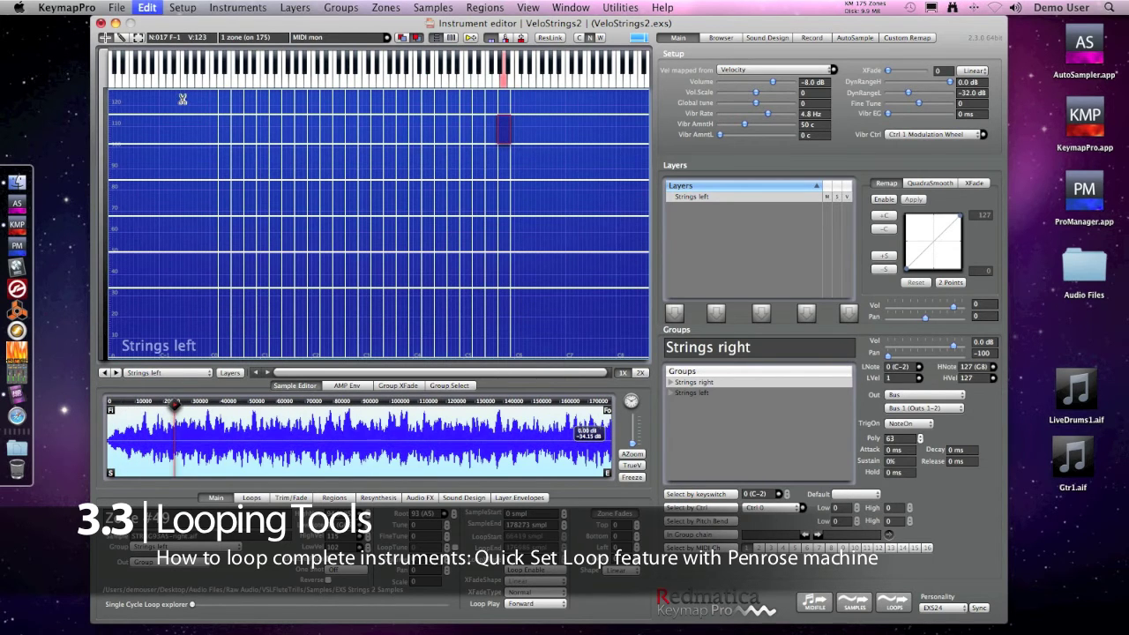
pyautogui.press('super+a')
pyautogui.rightClick(184, 104)
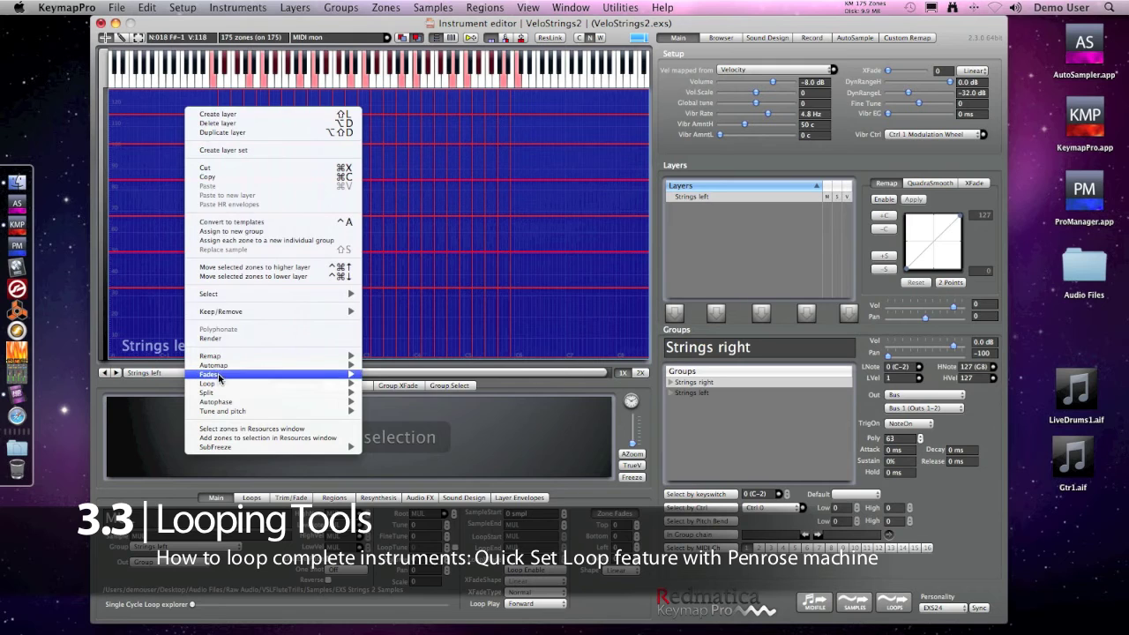
pyautogui.moveTo(218, 386)
pyautogui.click(402, 420)
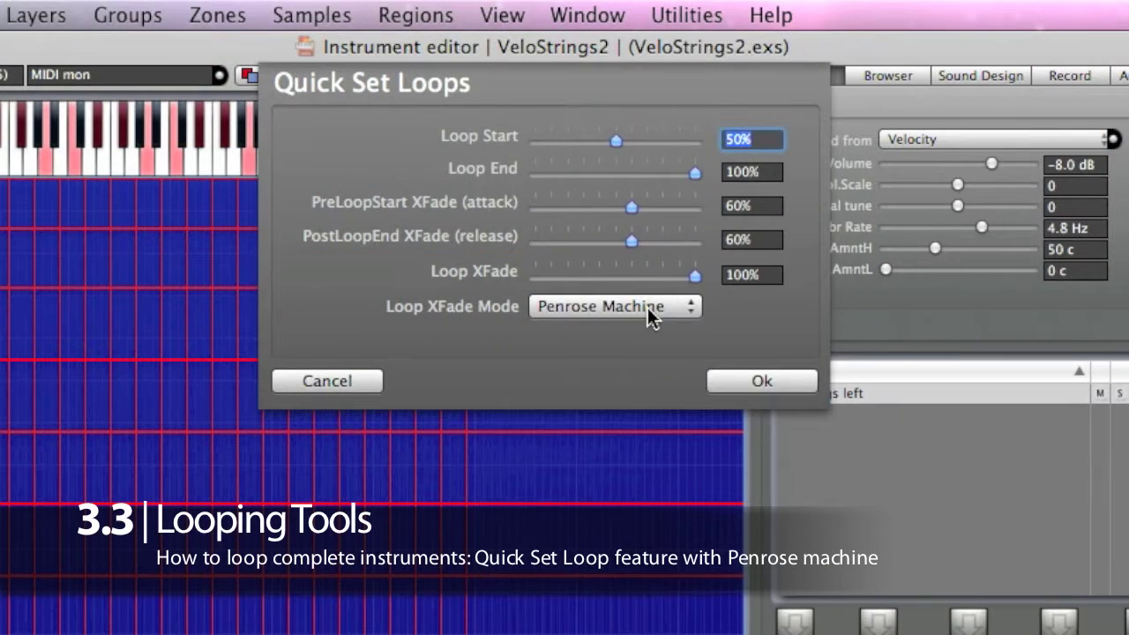
pyautogui.click(650, 311)
pyautogui.click(650, 309)
pyautogui.click(762, 382)
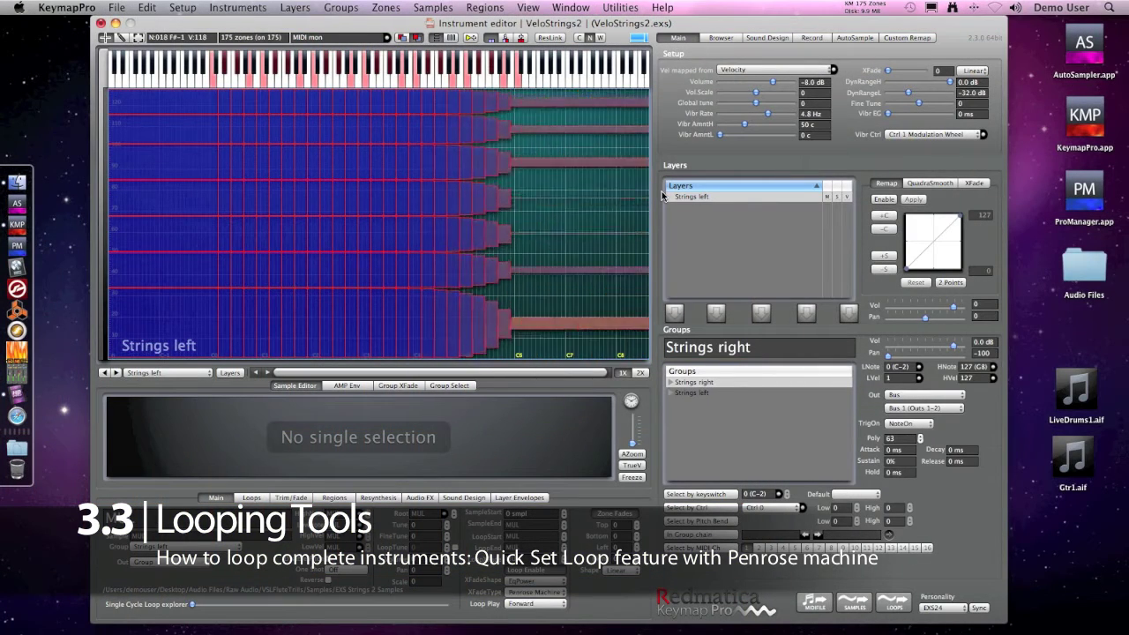
# Audition the looped VeloStrings2 zones one after another along the highest velocity row, starting at A0.
pyautogui.click(250, 99)
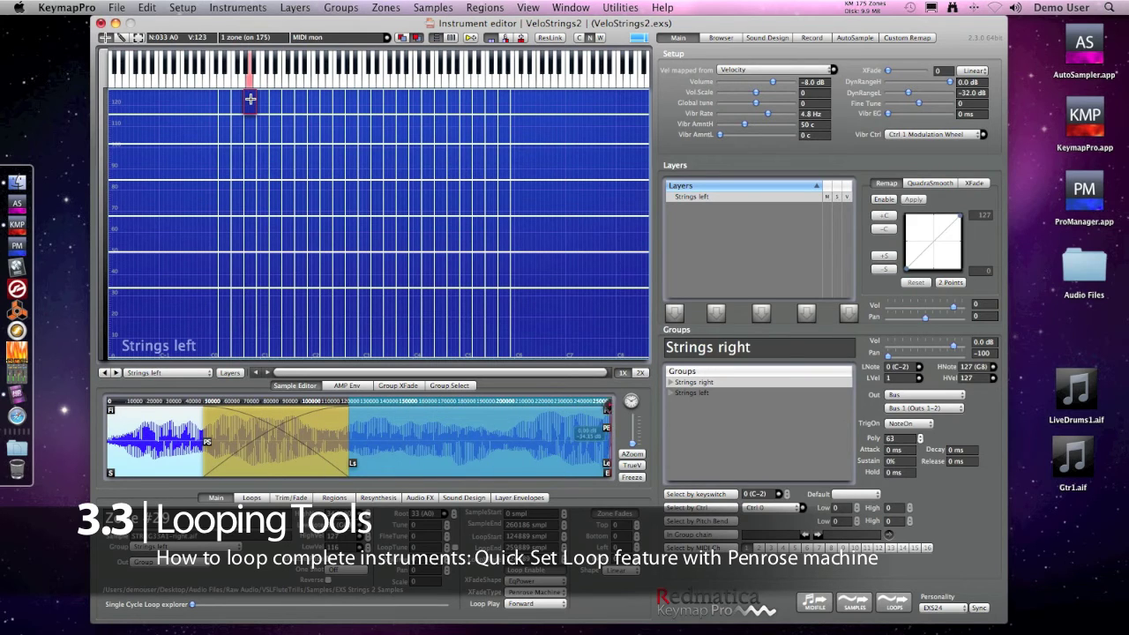
pyautogui.press('Right')
pyautogui.press('Right')
pyautogui.press('Right')
pyautogui.press('Right')
pyautogui.press('Right')
pyautogui.press('Right')
pyautogui.press('Right')
pyautogui.press('Right')
pyautogui.press('Right')
pyautogui.press('Right')
pyautogui.press('Right')
pyautogui.press('Right')
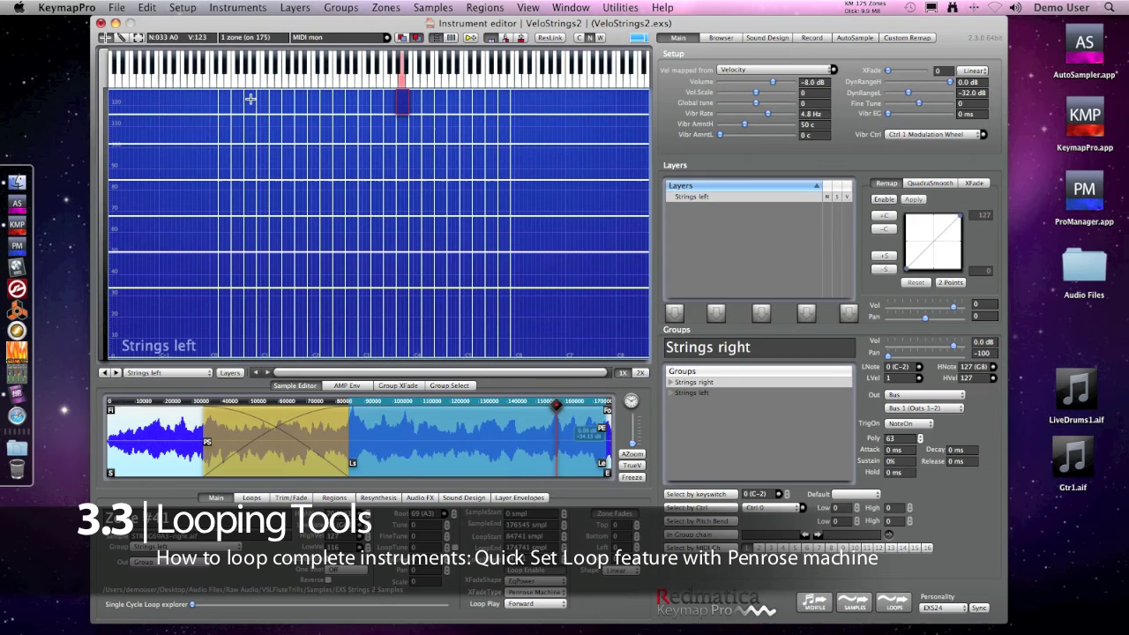
pyautogui.press('Right')
pyautogui.press('Right')
pyautogui.press('Right')
pyautogui.press('Right')
pyautogui.press('Right')
pyautogui.press('Right')
pyautogui.press('Right')
pyautogui.press('Right')
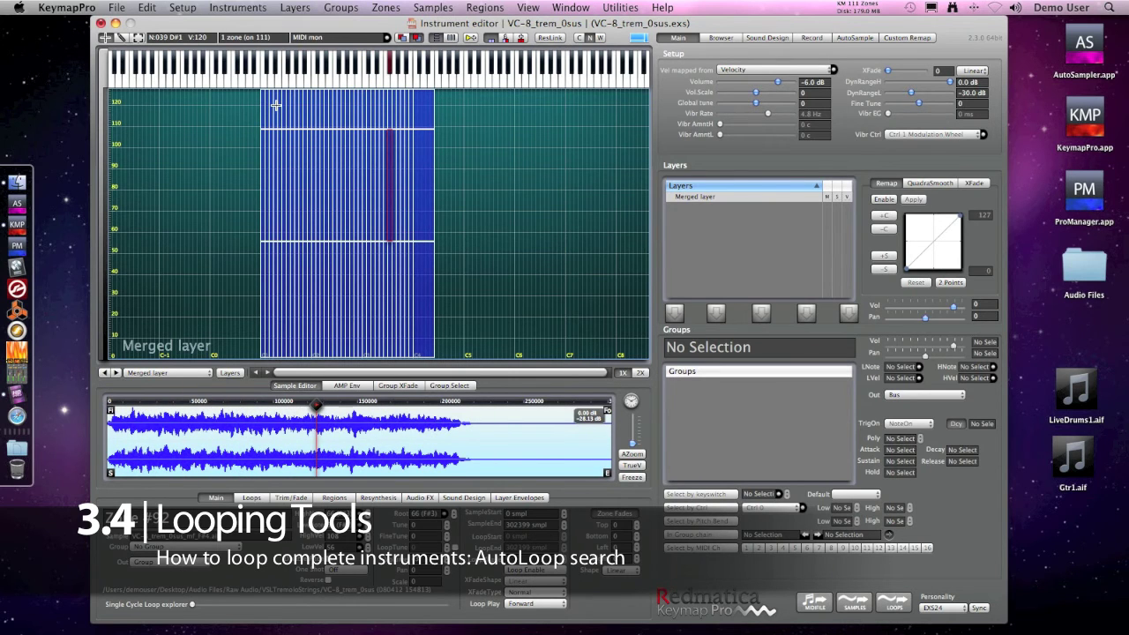
# Run an AutoLoop search on all zones of the VC-8_trem_0sus merged layer and audition looped zones in the highest velocity row.
pyautogui.rightClick(275, 104)
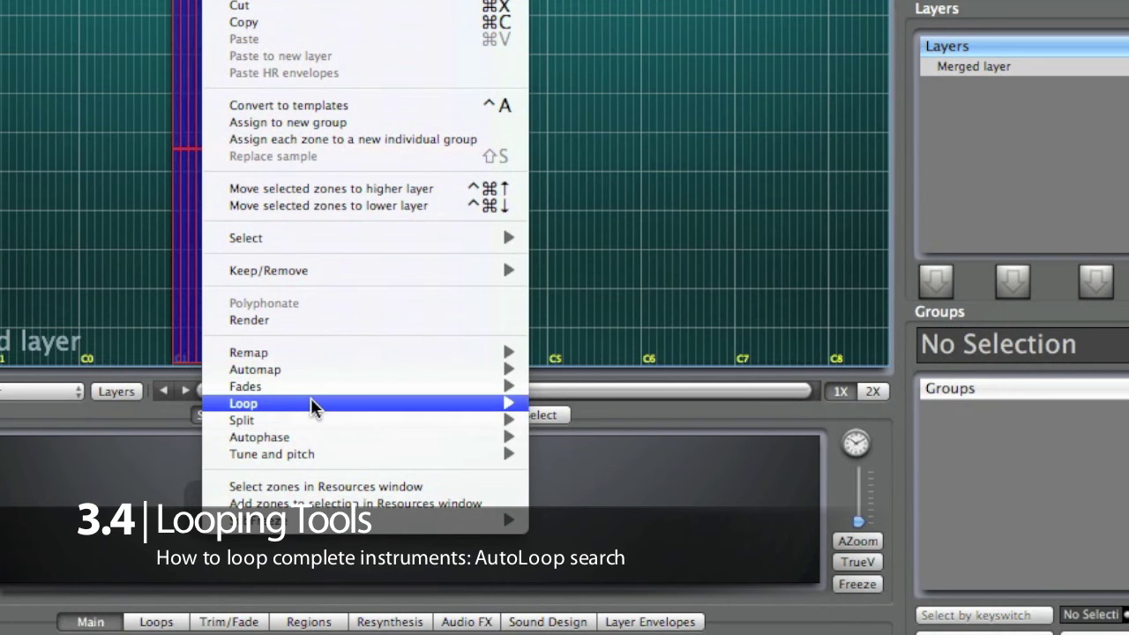
pyautogui.moveTo(338, 379)
pyautogui.click(620, 420)
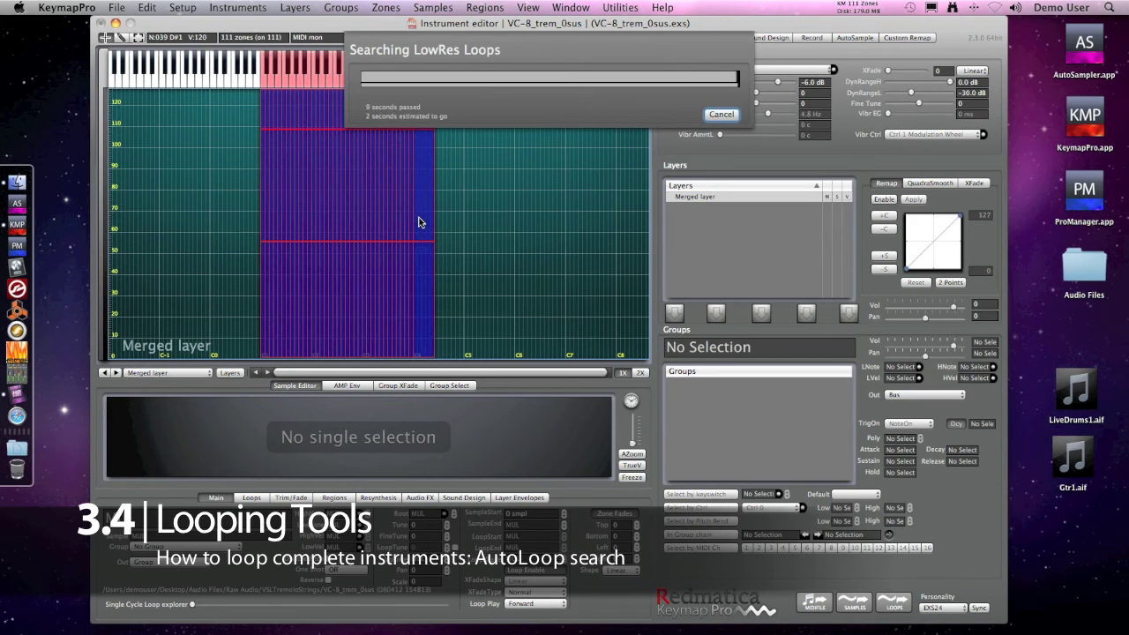
pyautogui.click(304, 102)
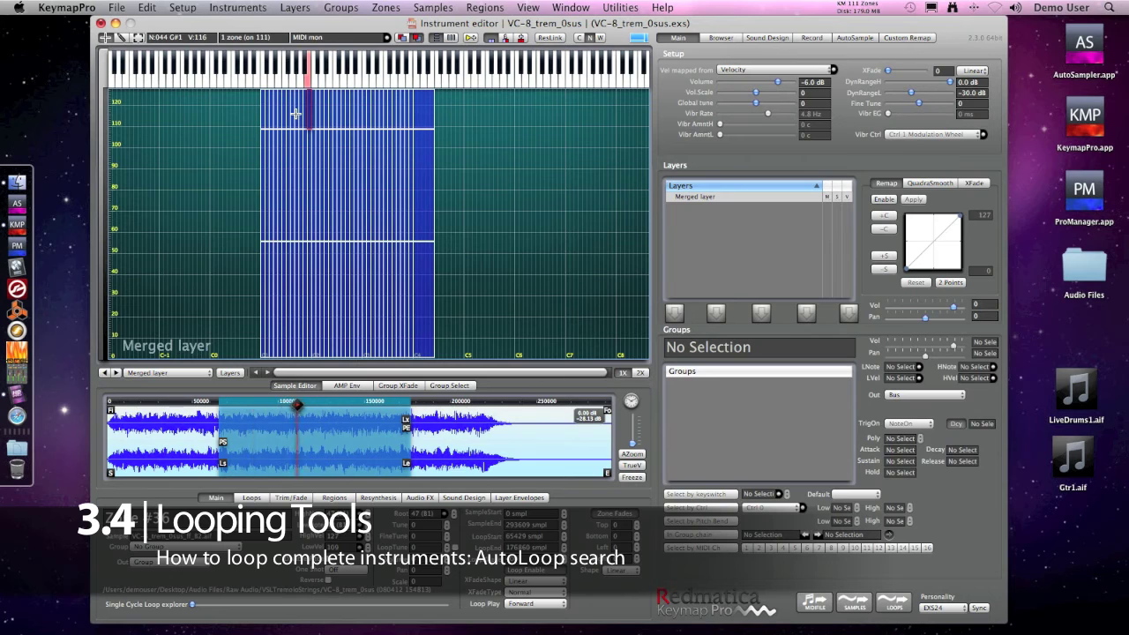
pyautogui.press('Right')
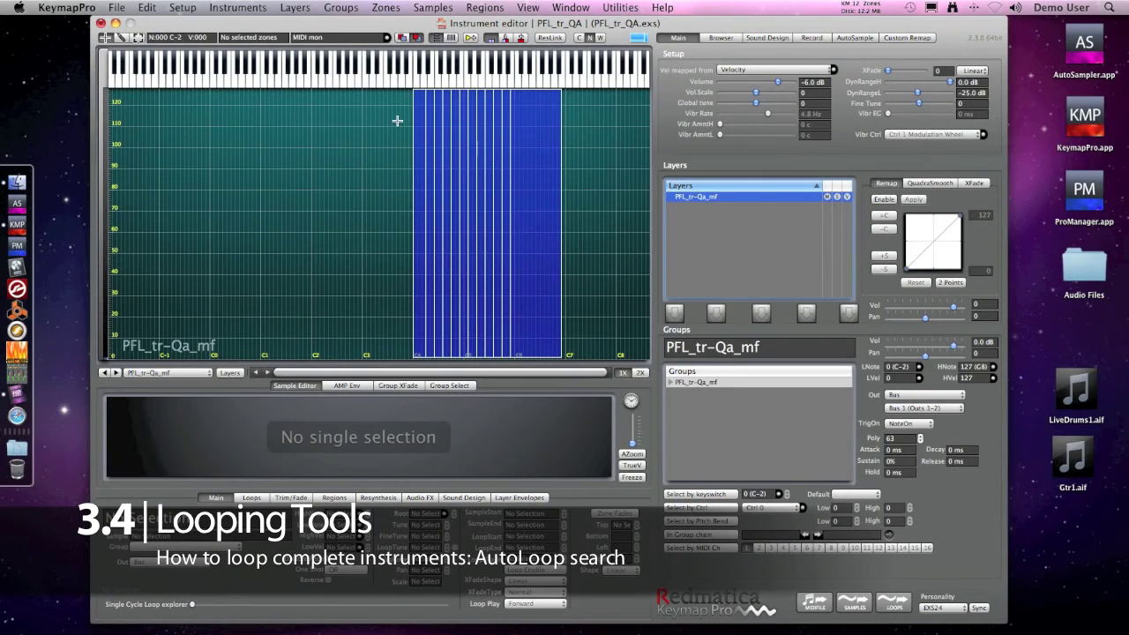
# Audition the unlooped PFL_tr-Qa_mf zones one after another, starting with the lowest zone at C4.
pyautogui.click(418, 118)
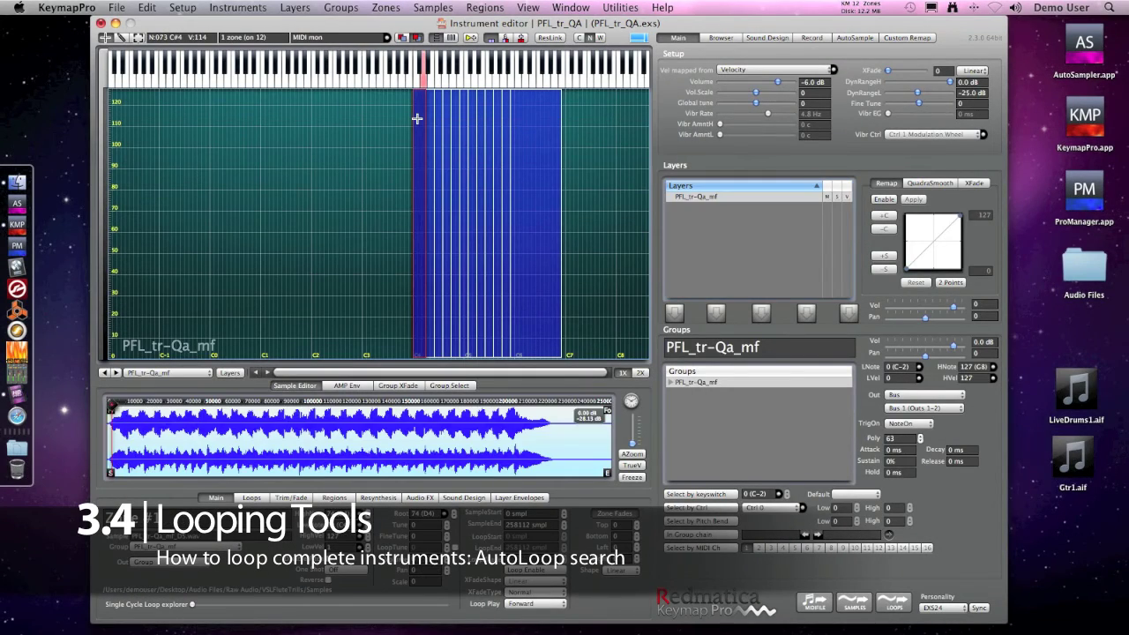
pyautogui.press('Right')
pyautogui.press('Right')
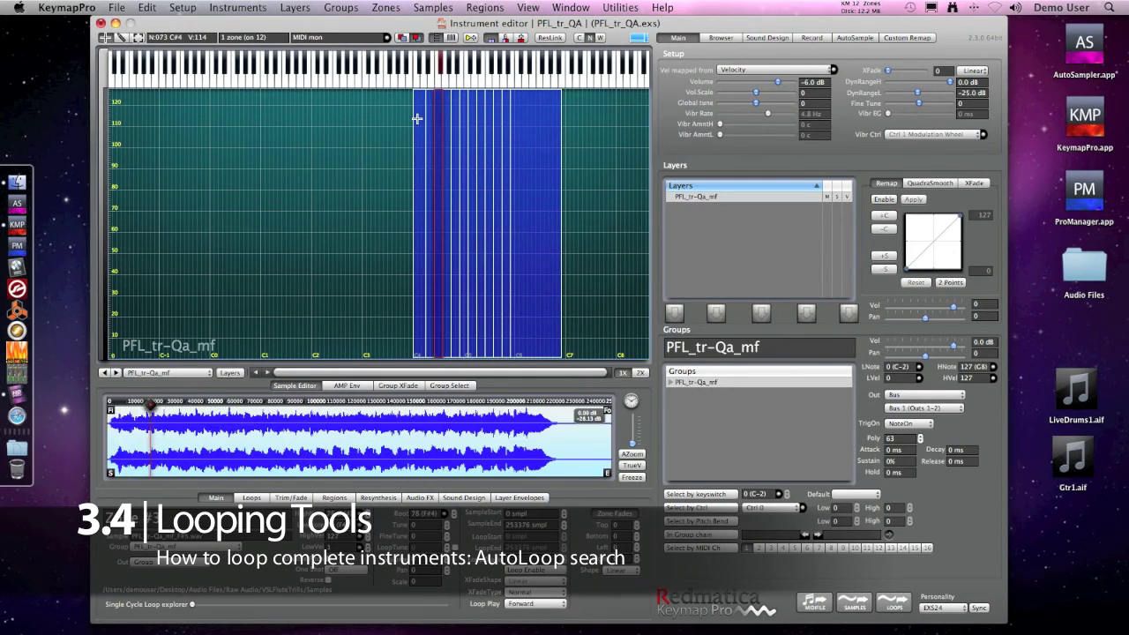
pyautogui.press('Right')
pyautogui.press('Right')
pyautogui.press('Right')
pyautogui.press('Right')
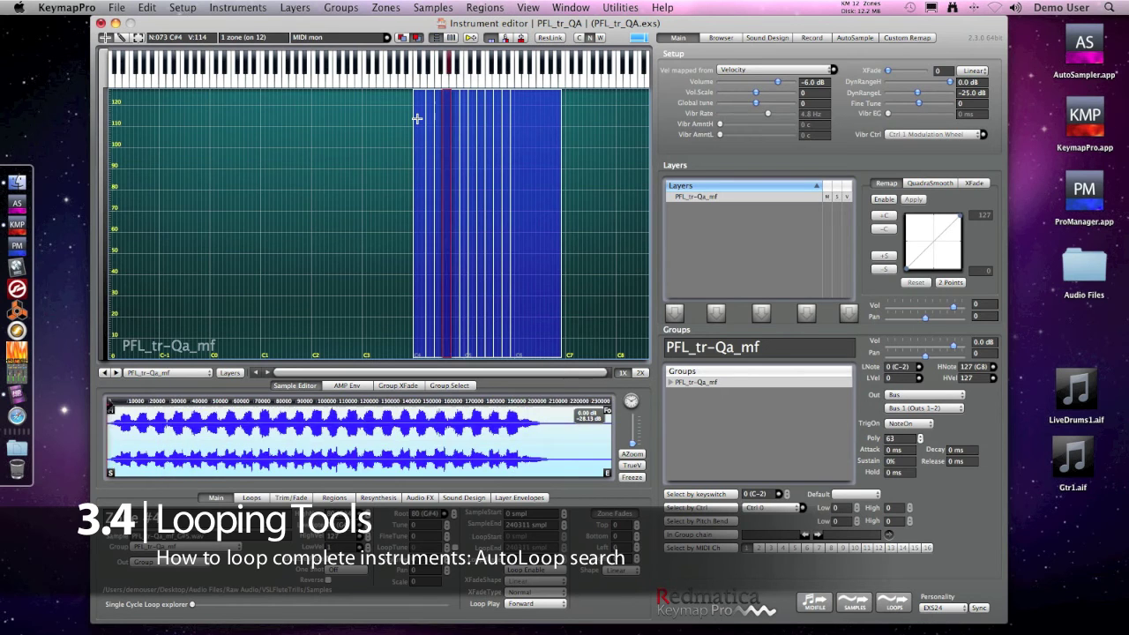
pyautogui.press('Left')
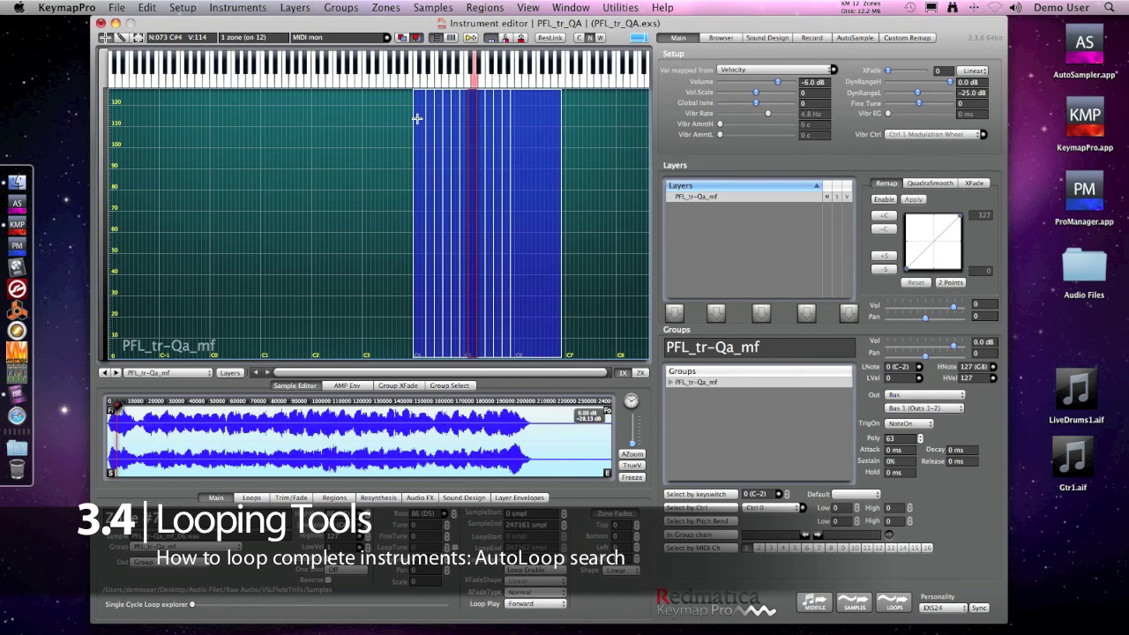
# Run a LowRes Autoloop search on all zones of the PFL_tr-Qa_mf layer.
pyautogui.moveTo(412, 118); pyautogui.dragTo(585, 146)
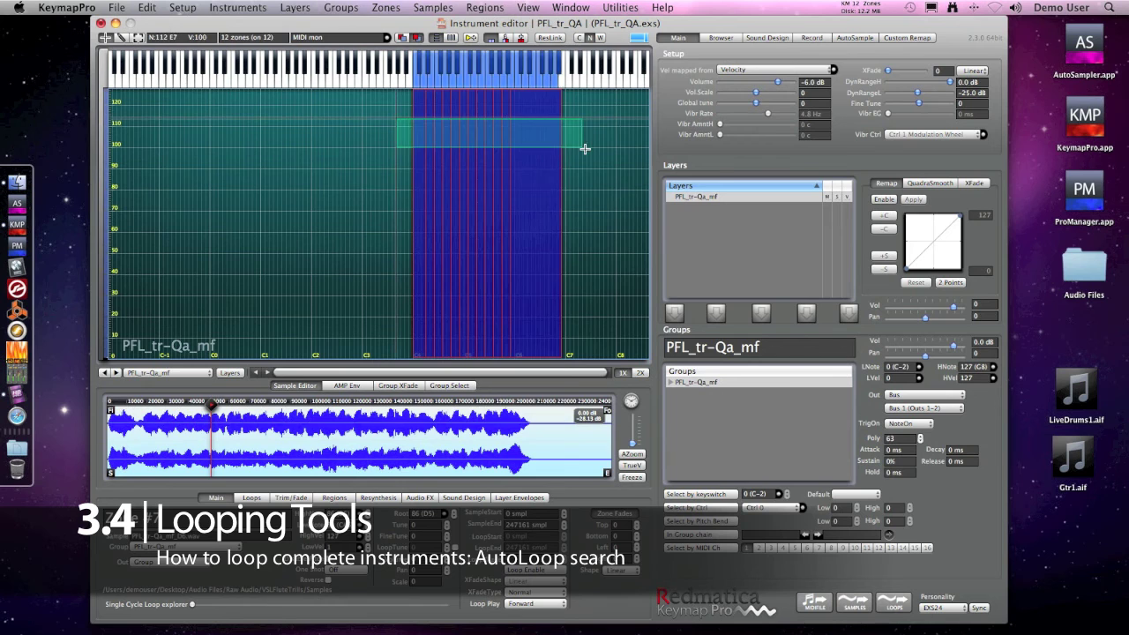
pyautogui.rightClick(542, 141)
pyautogui.moveTo(603, 415)
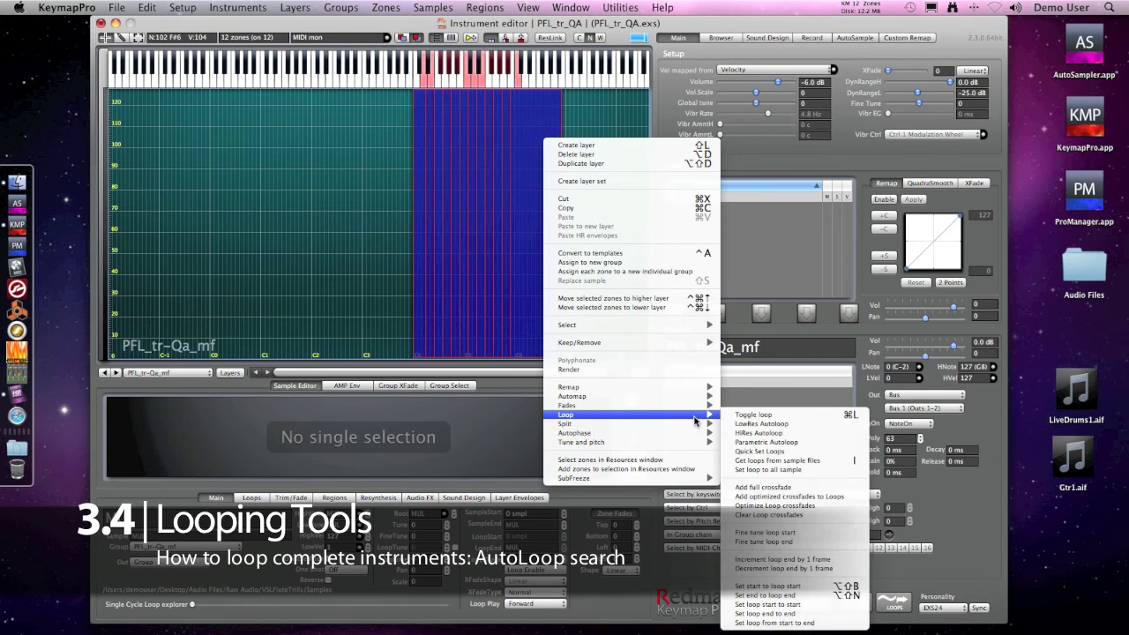
pyautogui.click(789, 425)
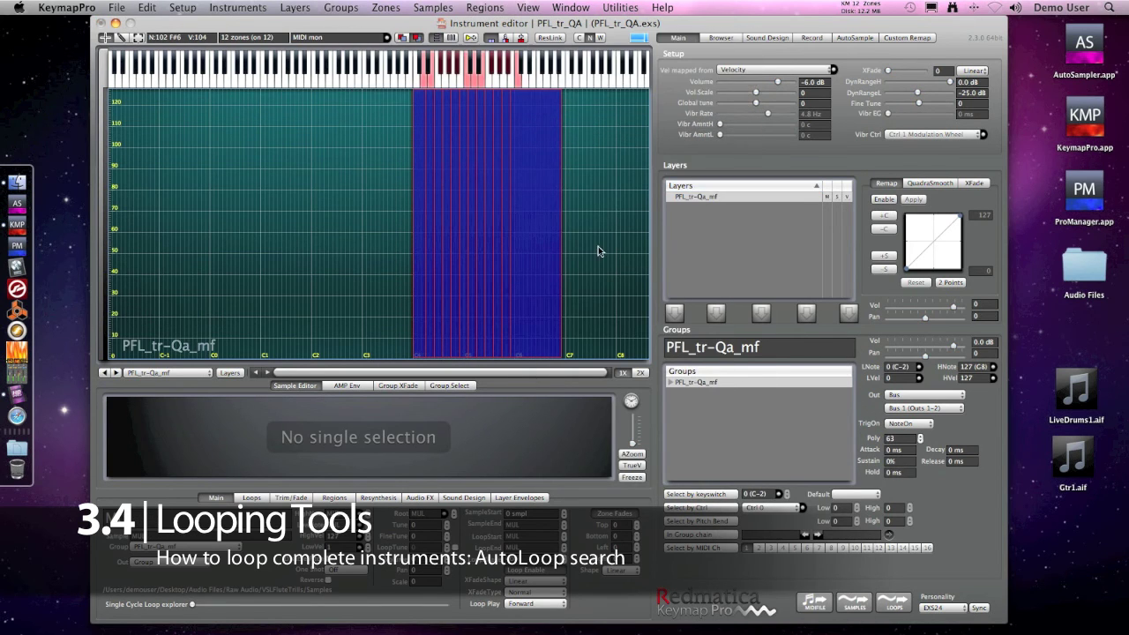
# Audition the auto-looped PFL_tr-Qa_mf zones in ascending order from the lowest zone, checking each loop region in the waveform.
pyautogui.click(414, 119)
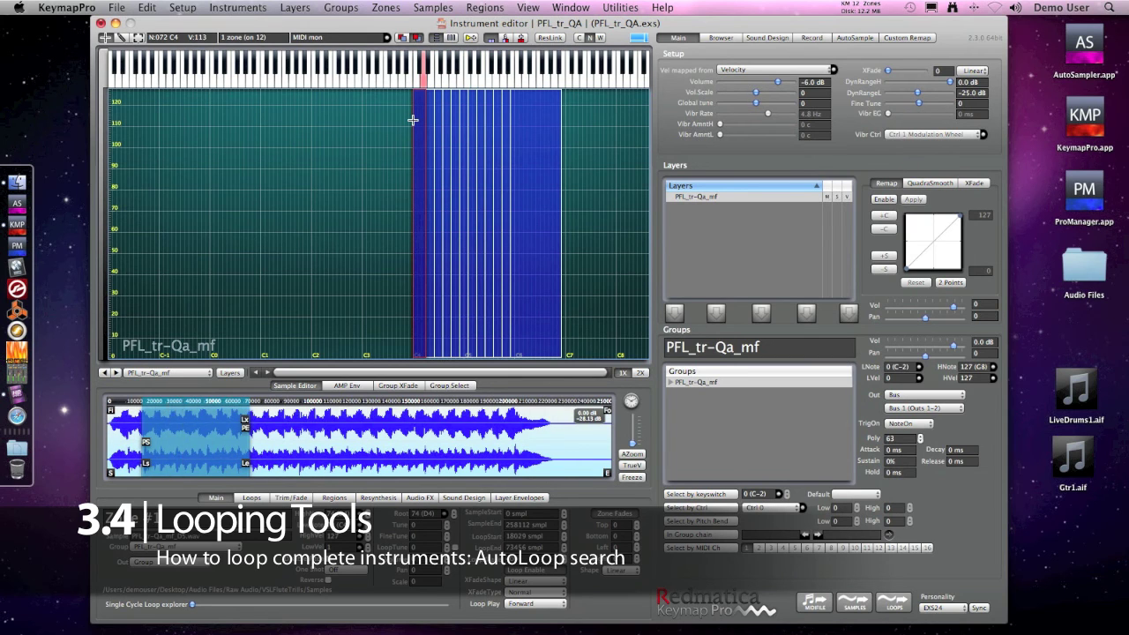
pyautogui.press('Right')
pyautogui.press('Right')
pyautogui.press('Right')
pyautogui.press('Right')
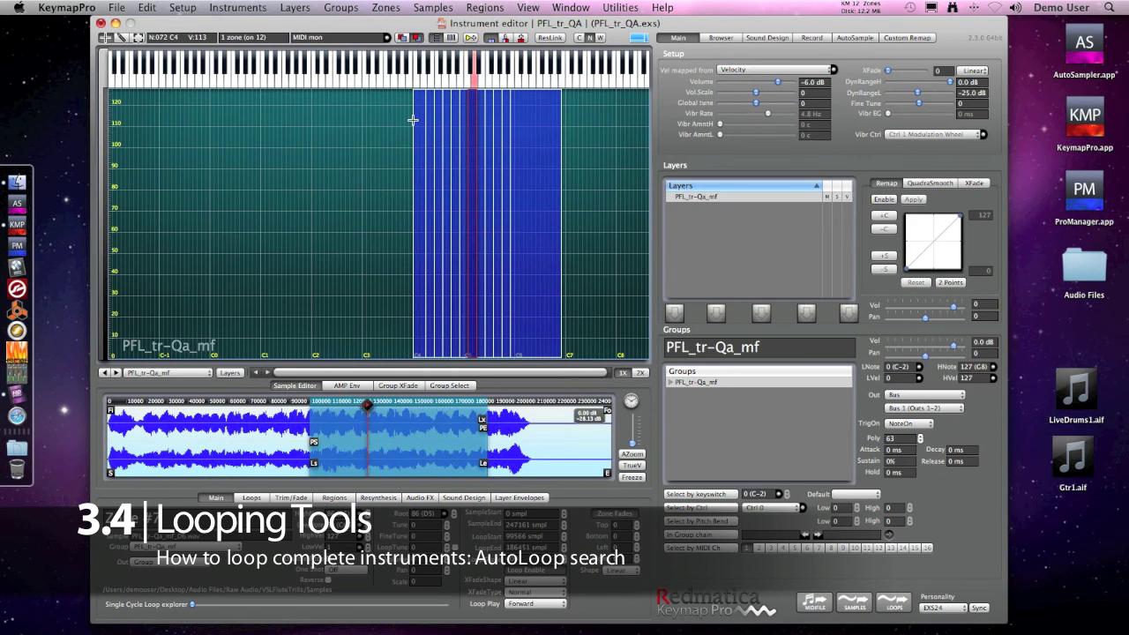
pyautogui.press('Right')
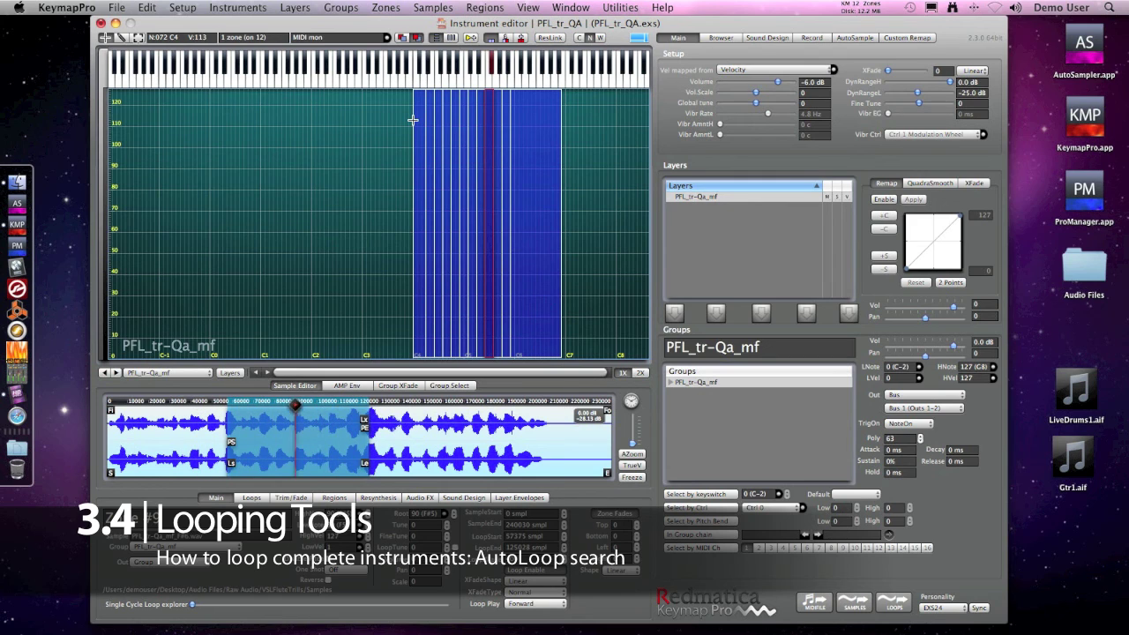
pyautogui.press('Right')
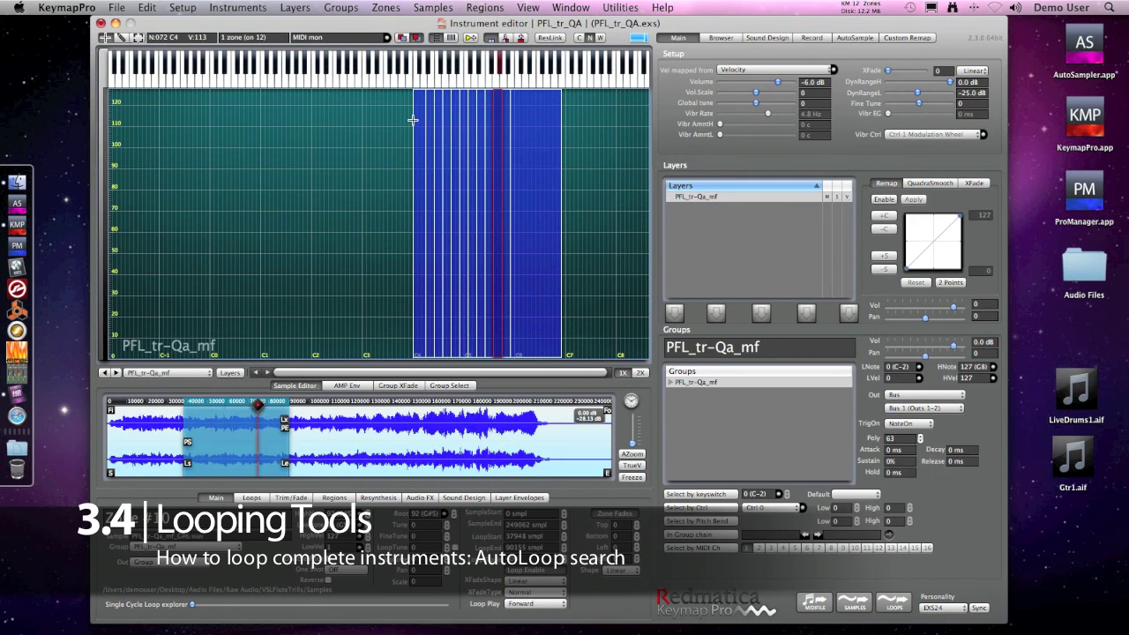